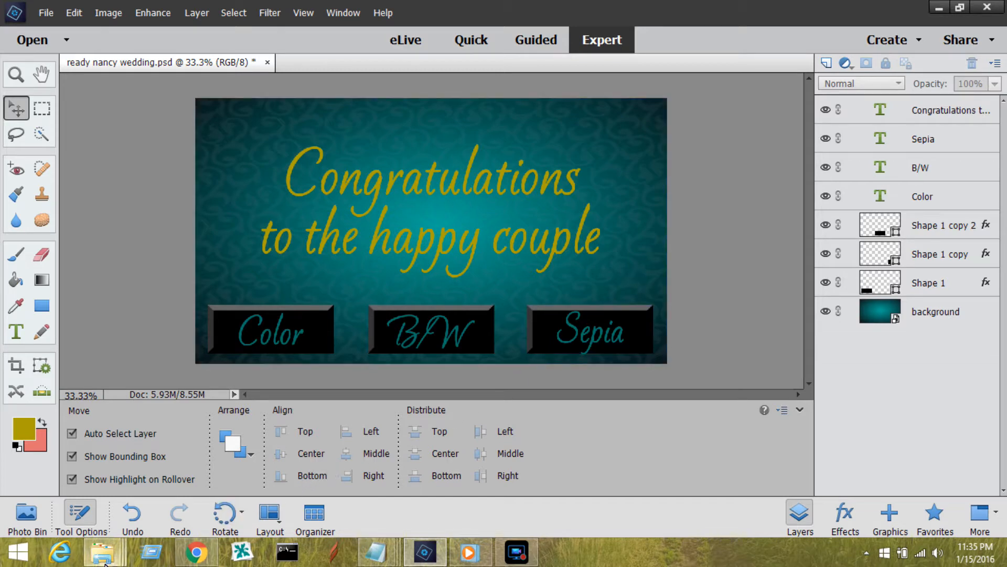
Switch to File Explorer and create a folder inside assets, named with the client's first name followed by Wedding
{"action": "mouse_move", "coordinate": [102, 552]}
{"action": "left_click", "coordinate": [125, 435]}
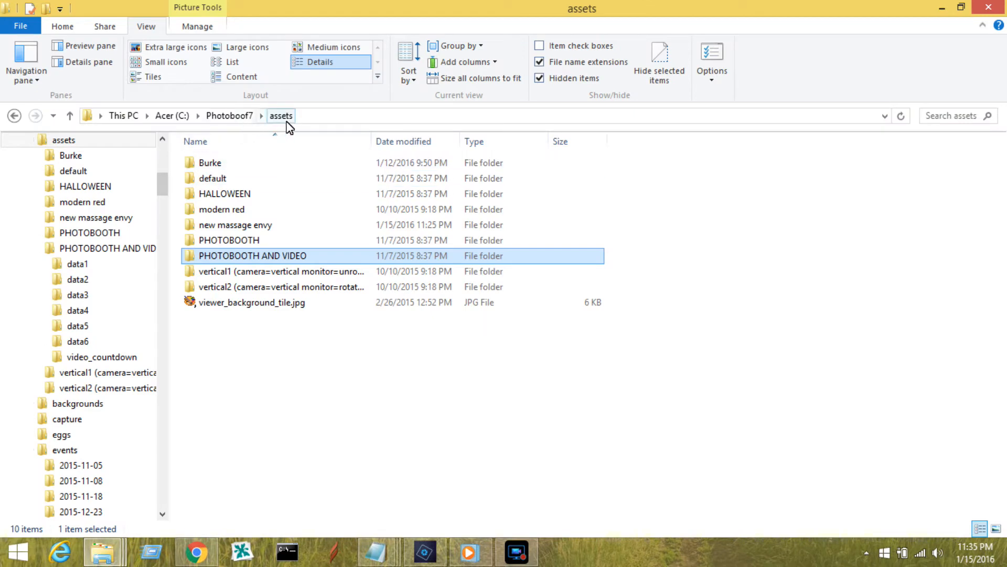
{"action": "right_click", "coordinate": [324, 387]}
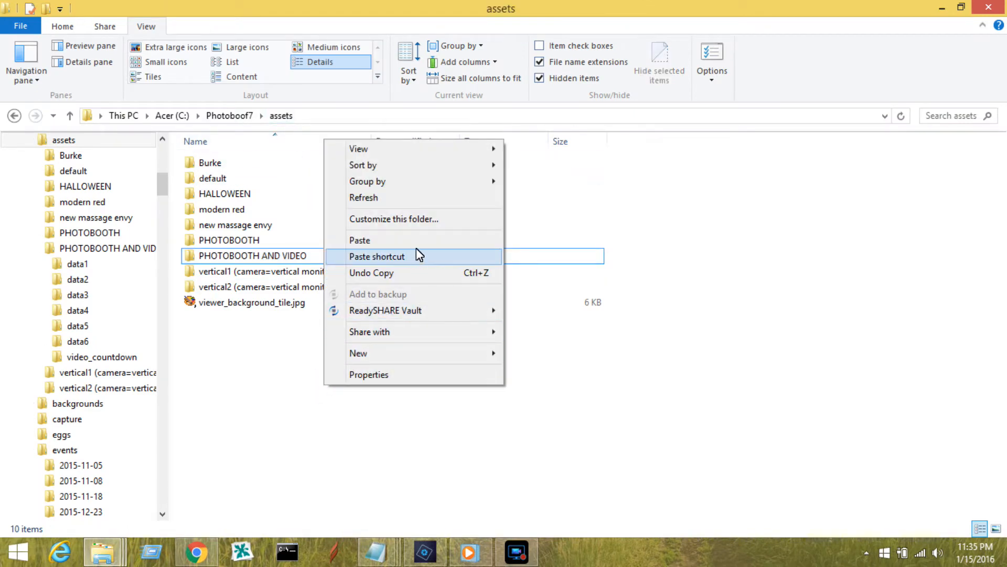
{"action": "left_click", "coordinate": [399, 355]}
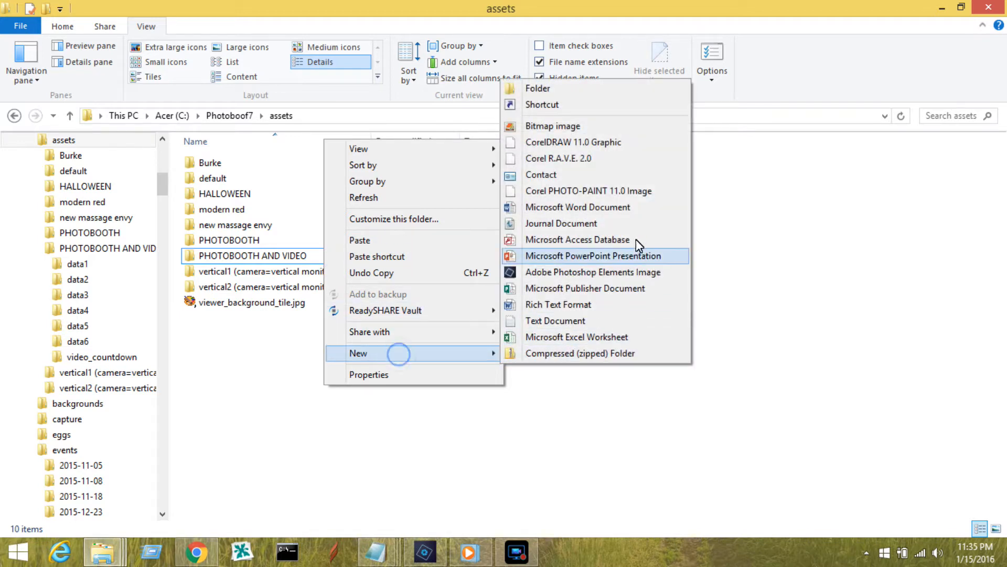
{"action": "left_click", "coordinate": [625, 89]}
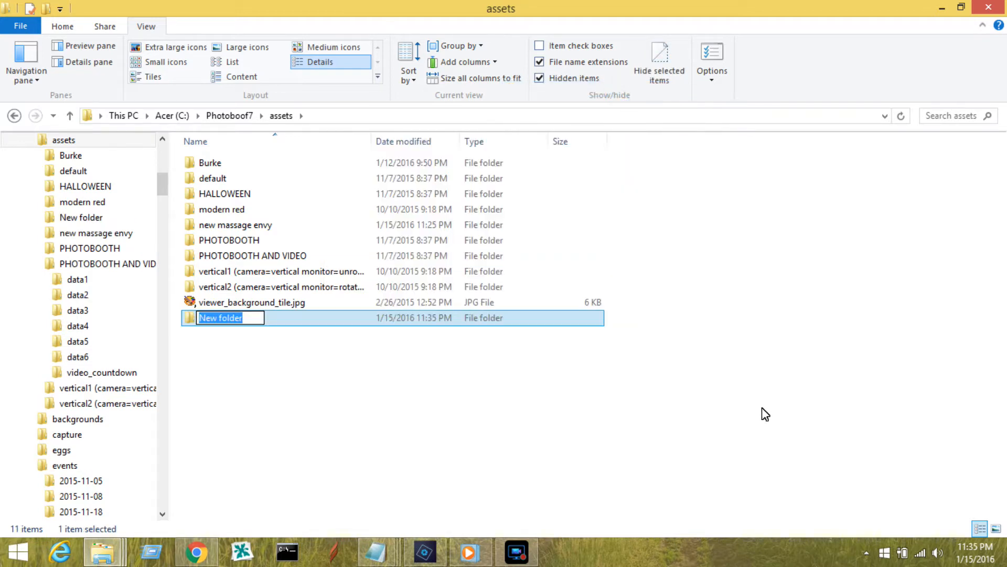
{"action": "type", "text": "Nan"}
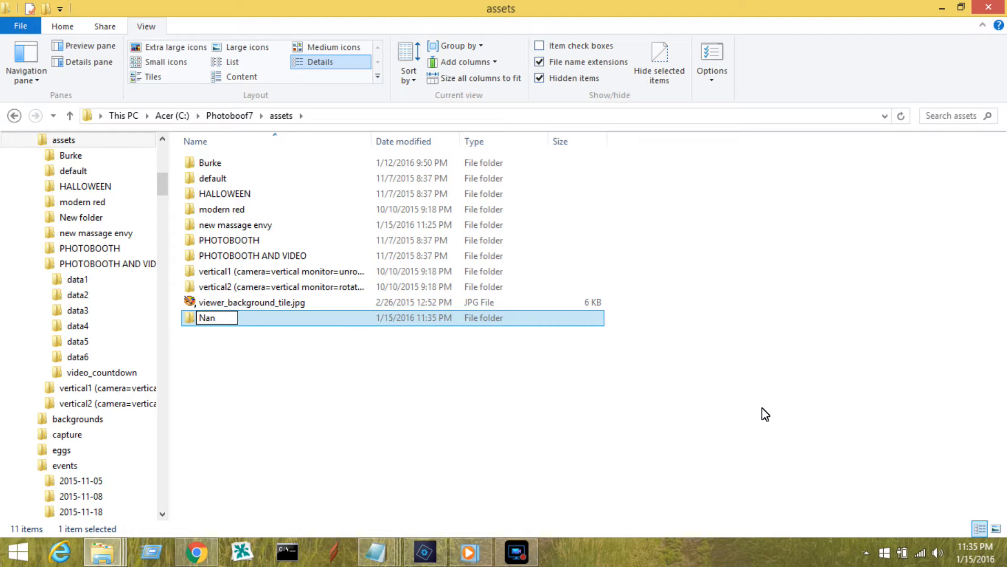
{"action": "type", "text": "cy Wedding"}
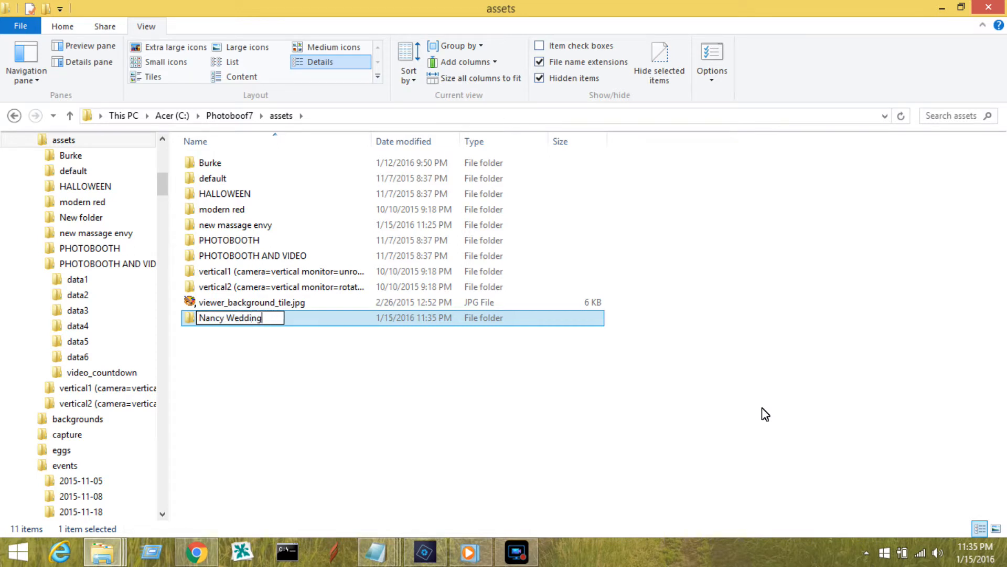
{"action": "key", "text": "Return"}
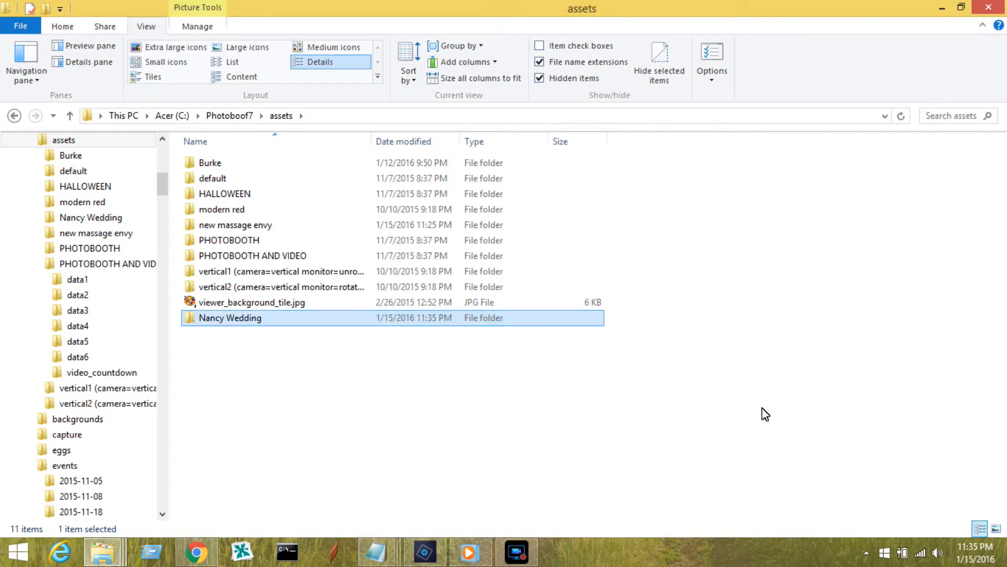
Copy everything from the PHOTOBOOTH AND VIDEO folder into the new wedding folder
{"action": "double_click", "coordinate": [266, 259]}
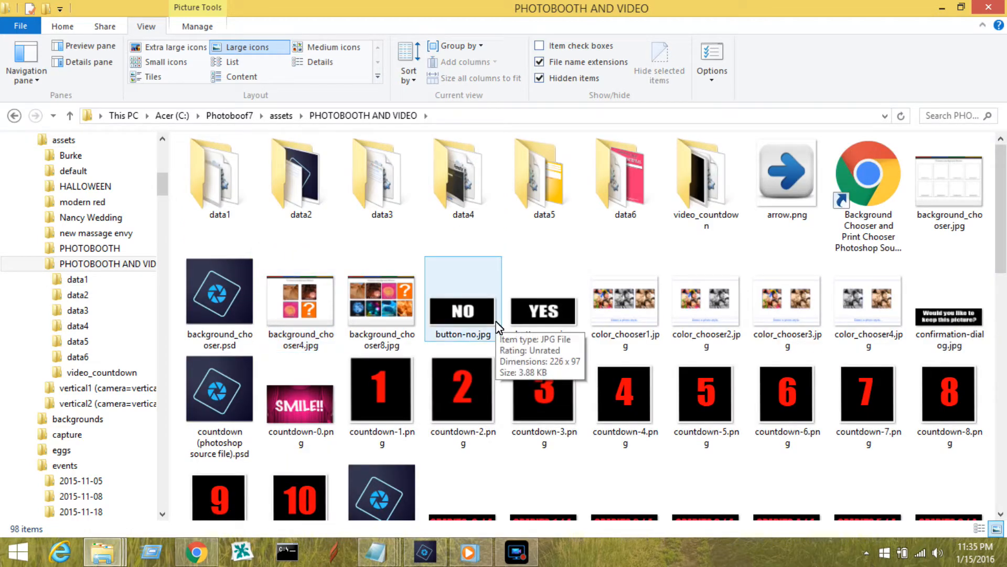
{"action": "key", "text": "ctrl+a"}
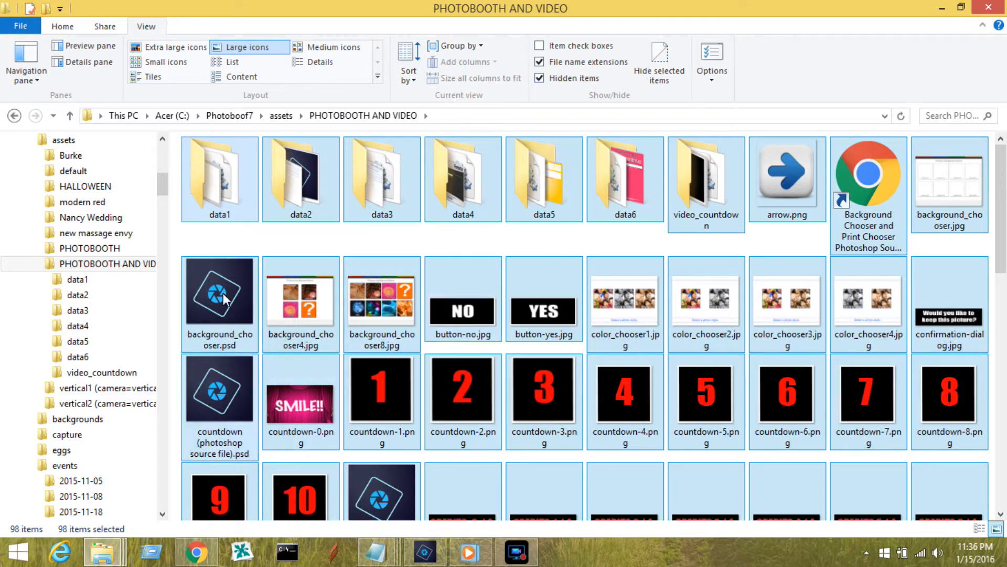
{"action": "left_click", "coordinate": [127, 233]}
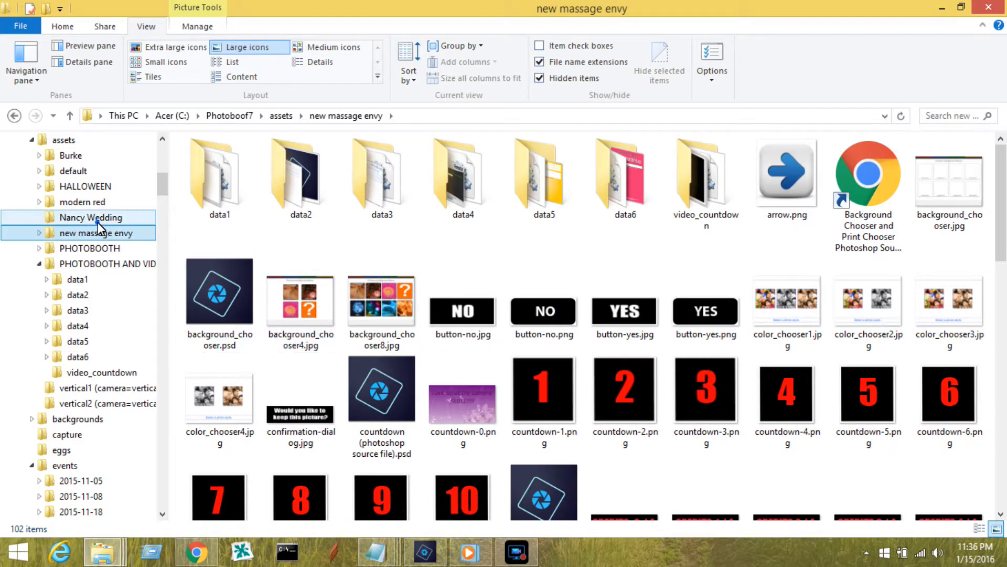
{"action": "left_click", "coordinate": [98, 218]}
{"action": "right_click", "coordinate": [419, 299]}
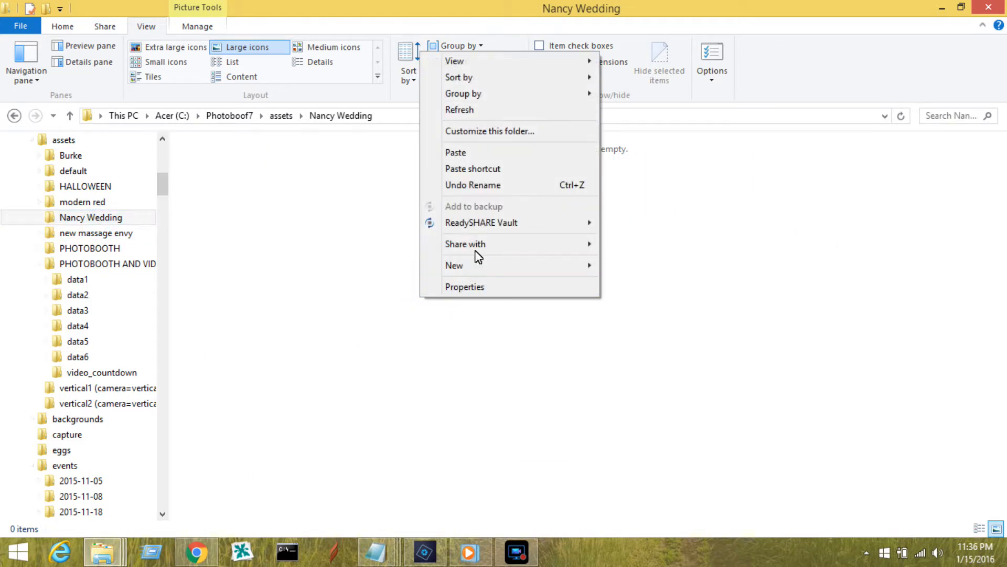
{"action": "left_click", "coordinate": [499, 152]}
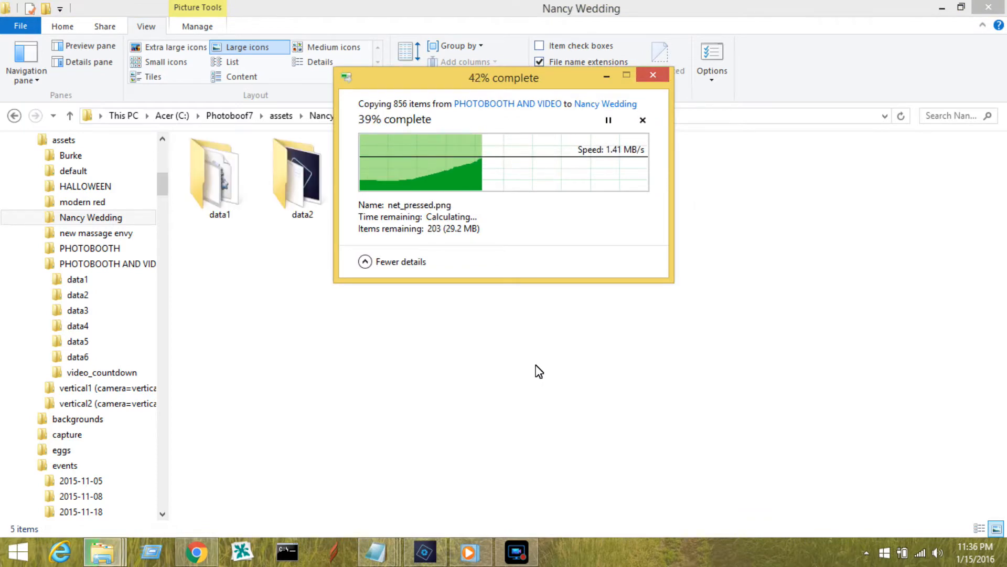
Look through the copied files, including countdown-0.png, and review the Notepad list of screen image names and message texts
{"action": "key", "text": "ctrl+a"}
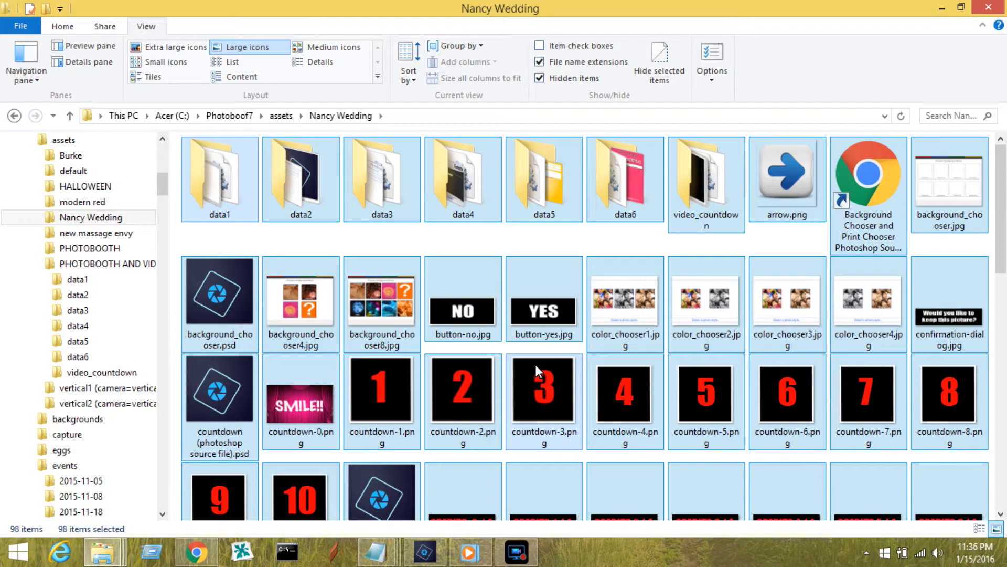
{"action": "left_click", "coordinate": [891, 473]}
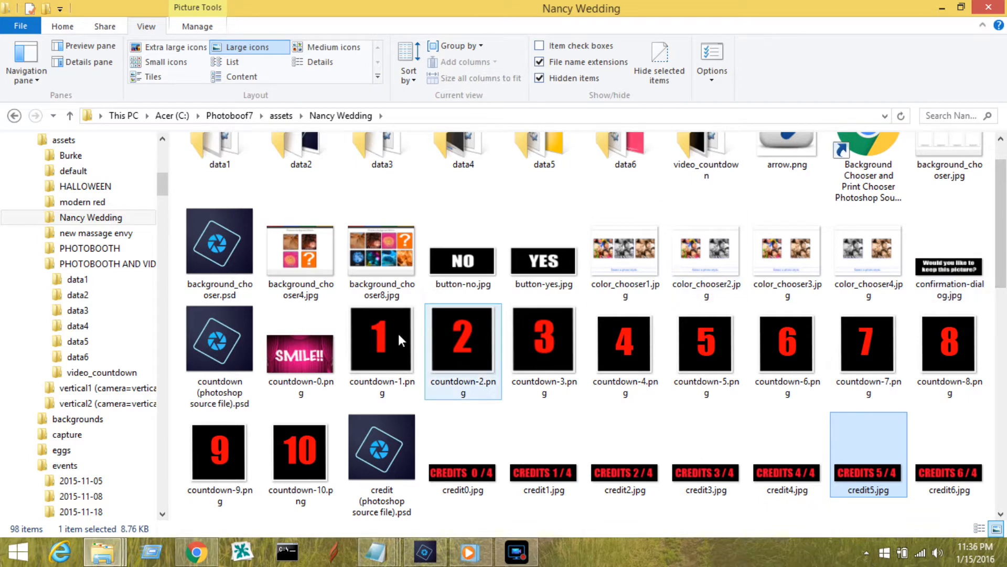
{"action": "left_click", "coordinate": [291, 350]}
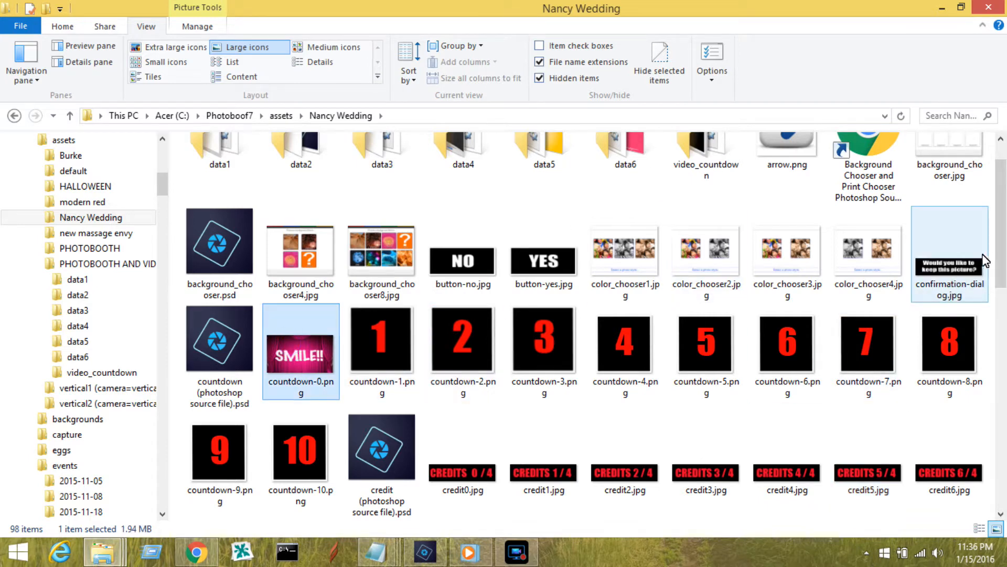
{"action": "left_click_drag", "start_coordinate": [1002, 253], "coordinate": [1006, 323]}
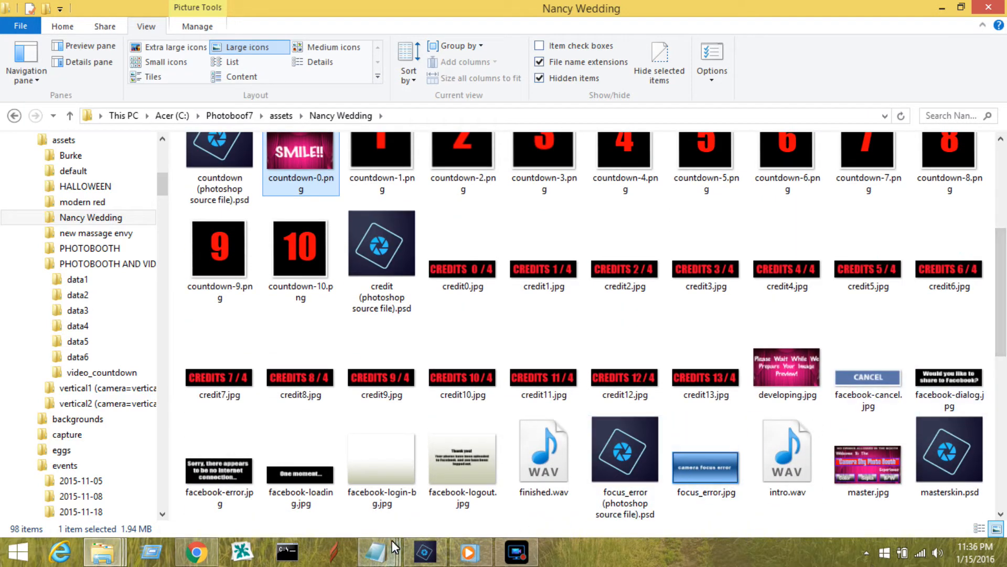
{"action": "mouse_move", "coordinate": [377, 549]}
{"action": "mouse_move", "coordinate": [381, 434]}
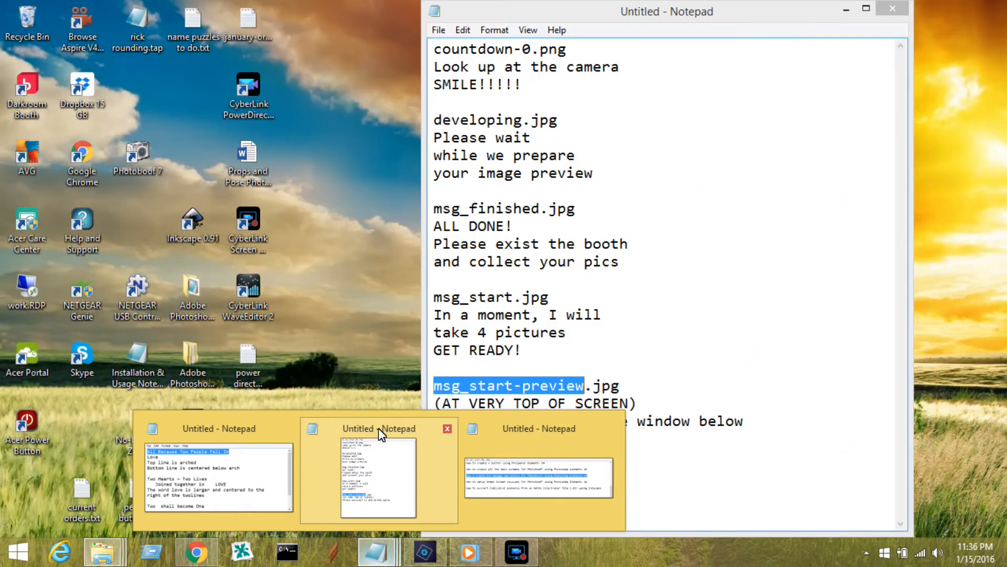
{"action": "left_click", "coordinate": [382, 433]}
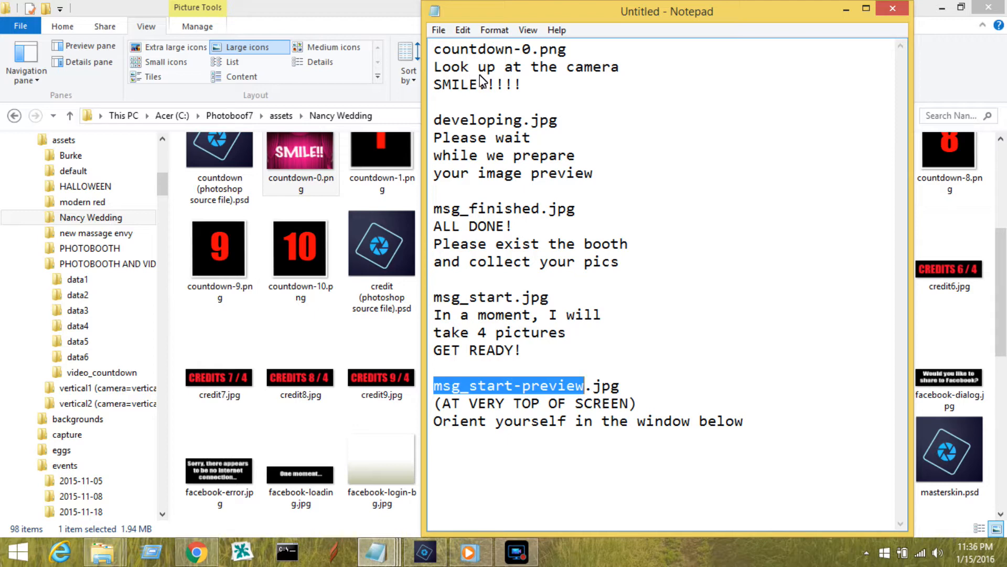
{"action": "left_click_drag", "start_coordinate": [568, 50], "coordinate": [440, 59]}
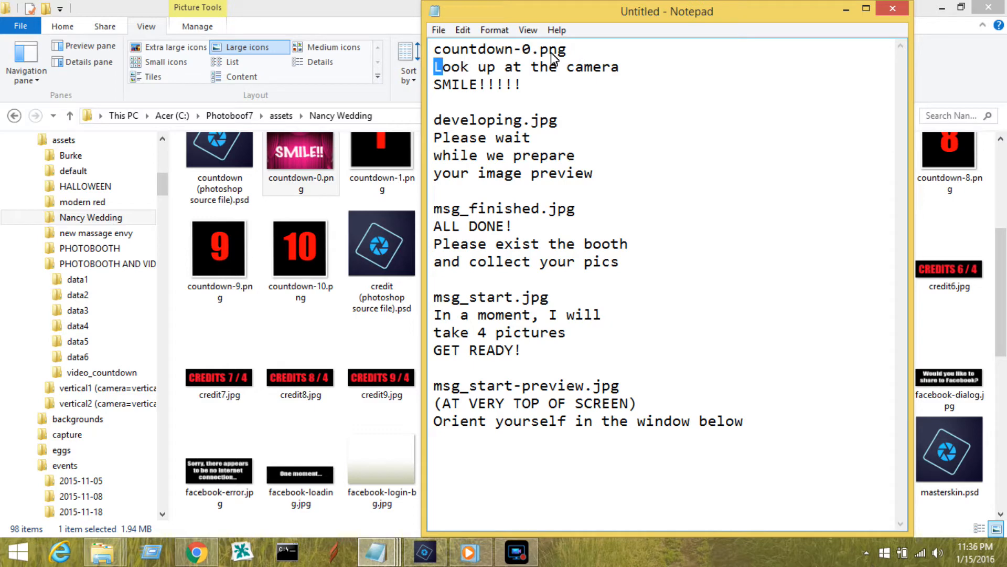
{"action": "left_click_drag", "start_coordinate": [569, 47], "coordinate": [534, 54]}
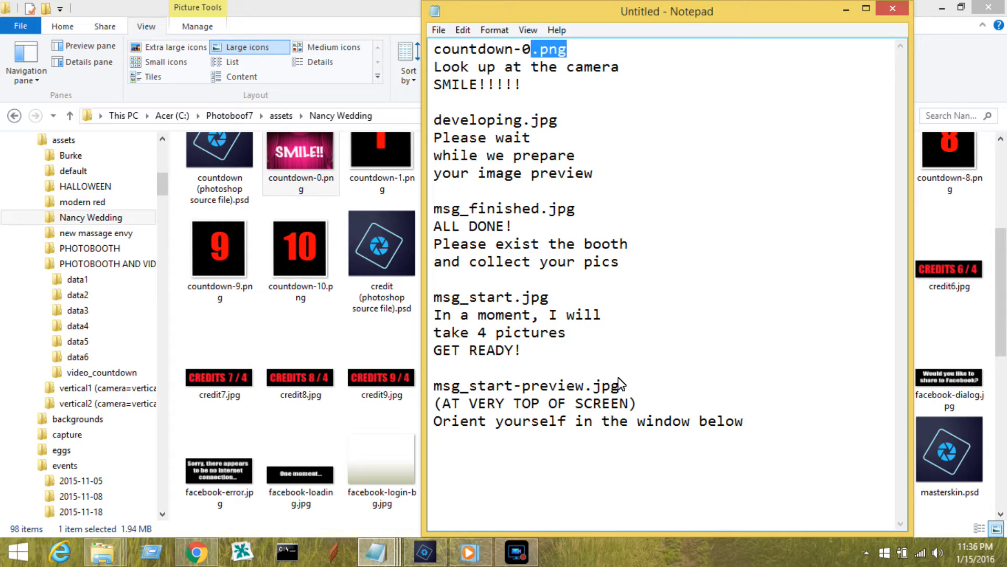
Switch to Photoshop Elements and hide all the text and shape layers, leaving only the background layer visible
{"action": "left_click", "coordinate": [424, 551]}
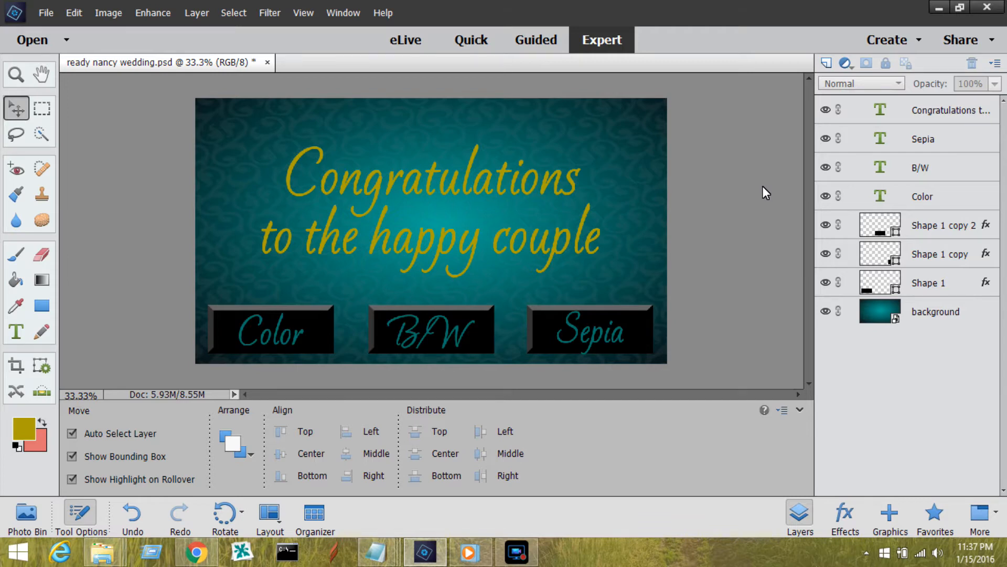
{"action": "left_click", "coordinate": [826, 110]}
{"action": "left_click", "coordinate": [826, 137]}
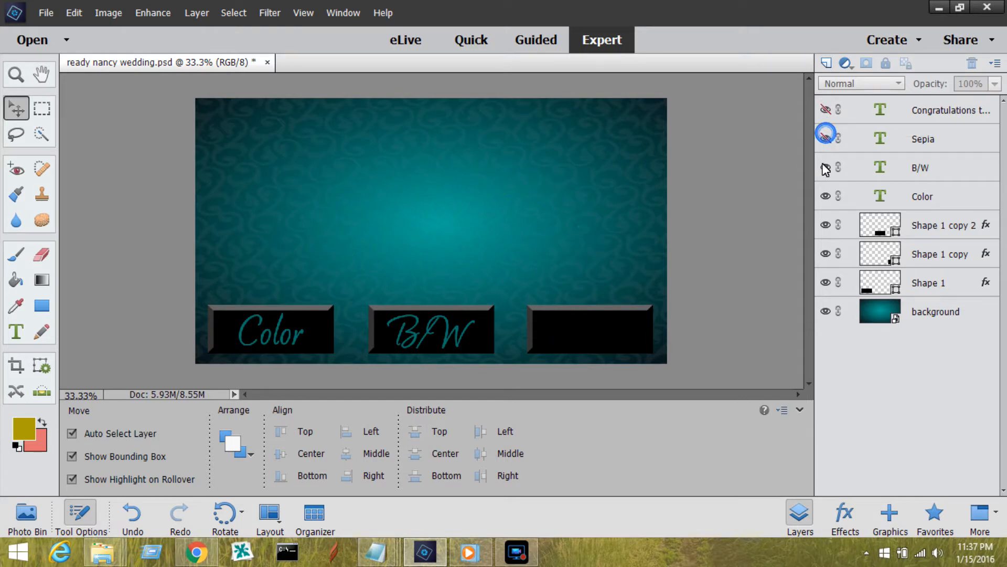
{"action": "left_click", "coordinate": [826, 167]}
{"action": "left_click", "coordinate": [825, 196]}
{"action": "left_click", "coordinate": [825, 224]}
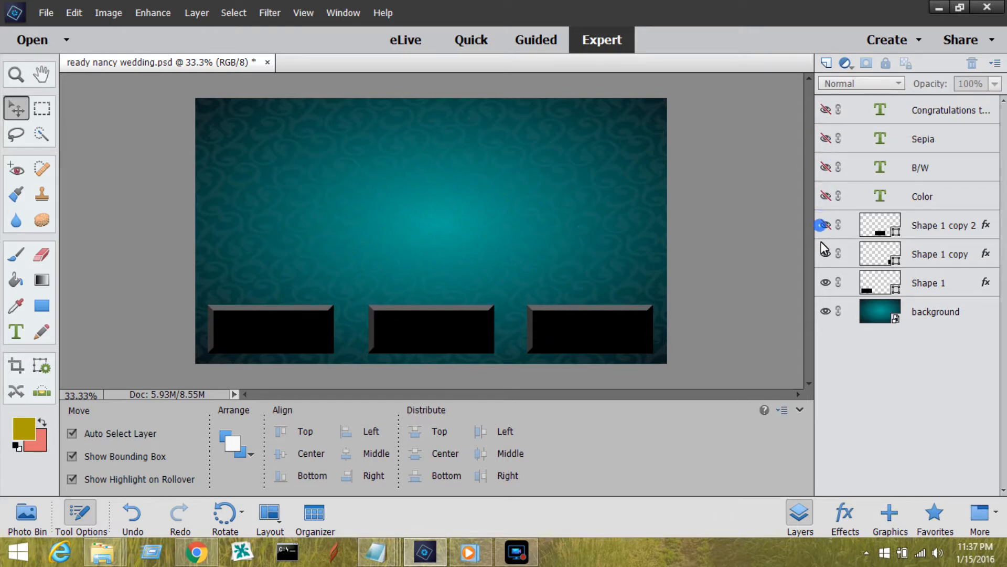
{"action": "left_click", "coordinate": [825, 254]}
{"action": "left_click", "coordinate": [826, 282]}
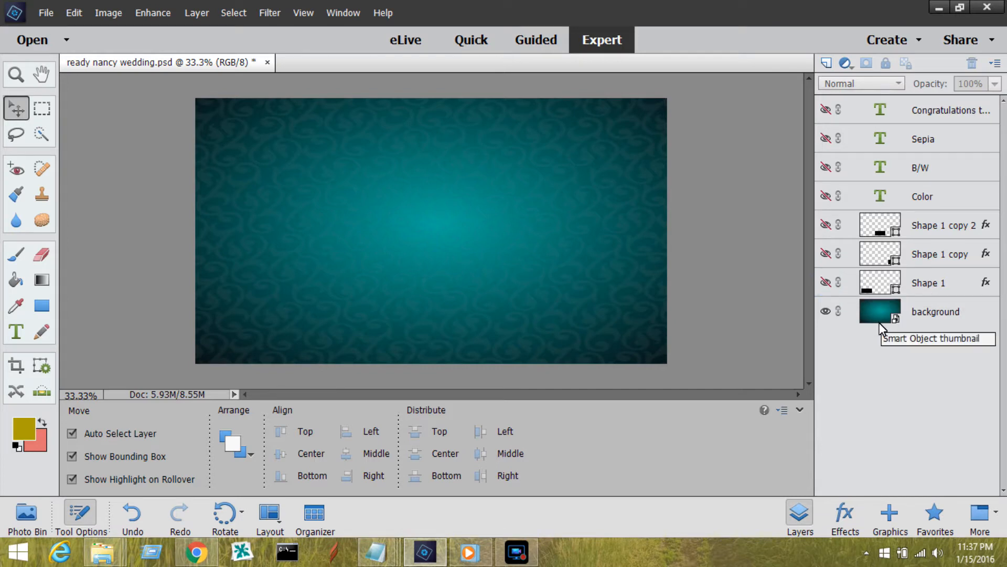
Switch to the Notepad list and copy the countdown-0.png message "Look up at the camera SMILE!!!!!"
{"action": "mouse_move", "coordinate": [371, 542]}
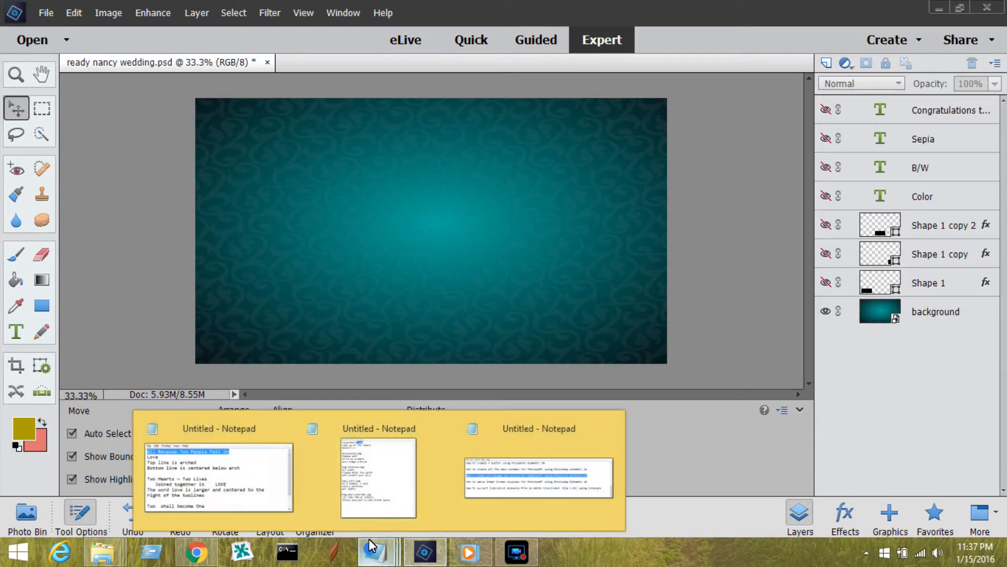
{"action": "left_click", "coordinate": [360, 479]}
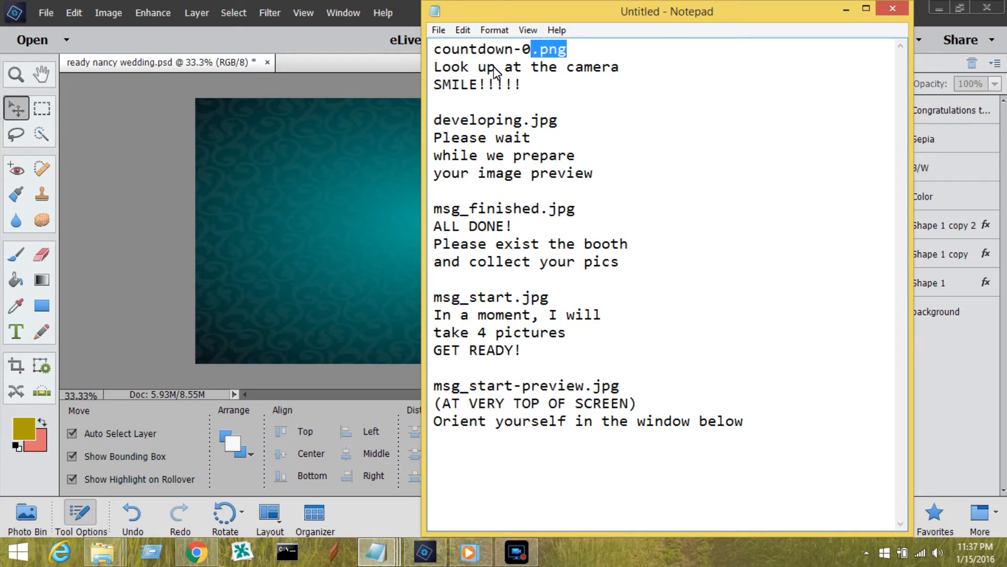
{"action": "left_click_drag", "start_coordinate": [435, 69], "coordinate": [527, 89]}
{"action": "key", "text": "ctrl+c"}
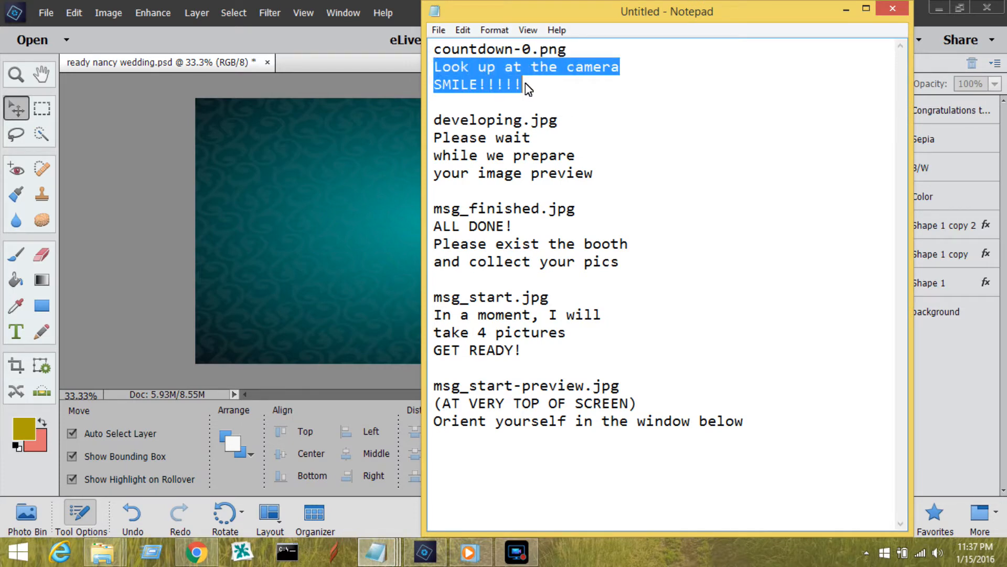
Return to Photoshop Elements and add the copied message as a horizontal text layer in the middle of the canvas
{"action": "left_click", "coordinate": [352, 193]}
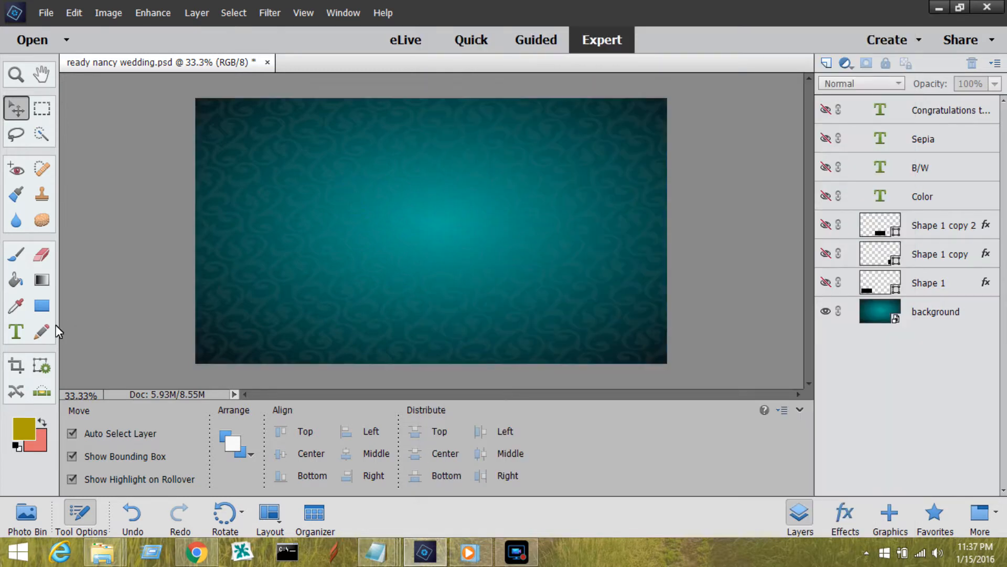
{"action": "left_click", "coordinate": [17, 333]}
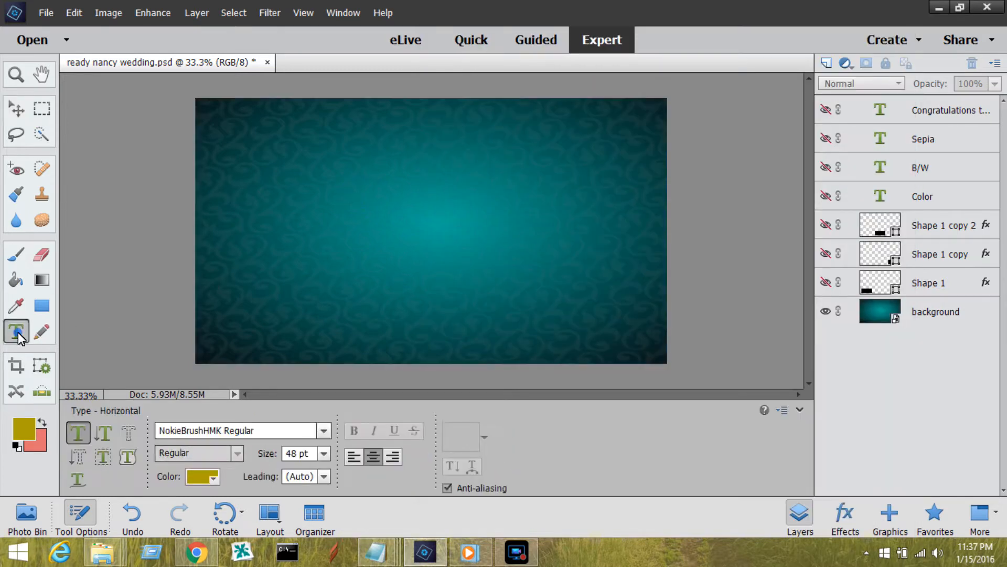
{"action": "left_click", "coordinate": [413, 236]}
{"action": "key", "text": "ctrl+v"}
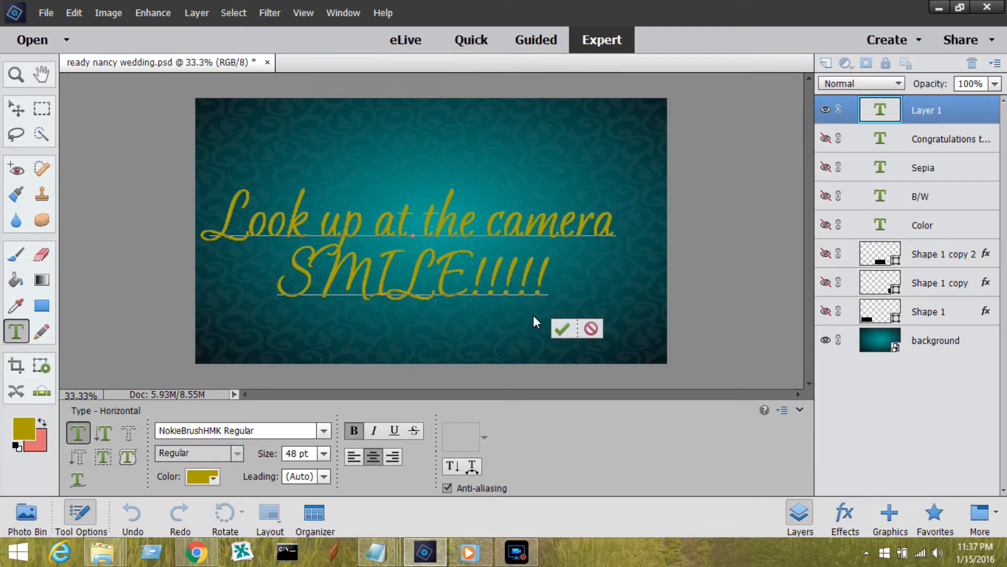
{"action": "left_click", "coordinate": [560, 329]}
Move the camera message near the canvas center and align it horizontally to the middle of the background layer
{"action": "key", "text": "v"}
{"action": "left_click_drag", "start_coordinate": [417, 237], "coordinate": [430, 225]}
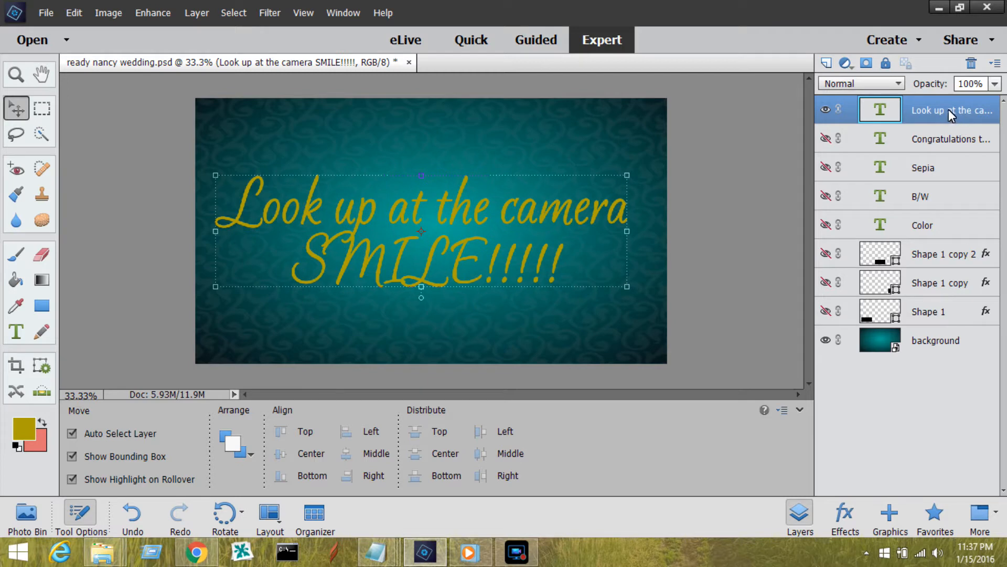
{"action": "left_click", "coordinate": [948, 344]}
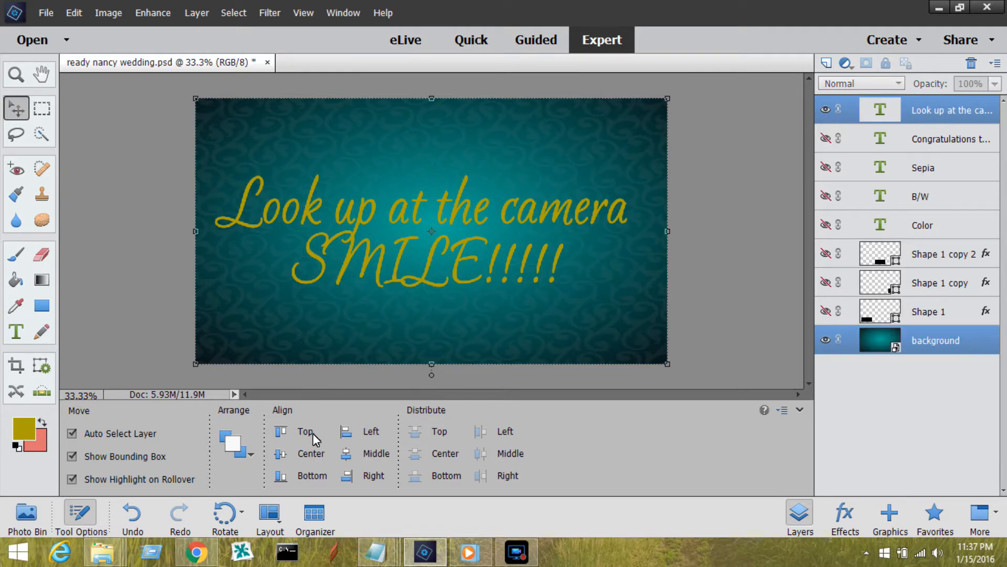
{"action": "left_click", "coordinate": [347, 454]}
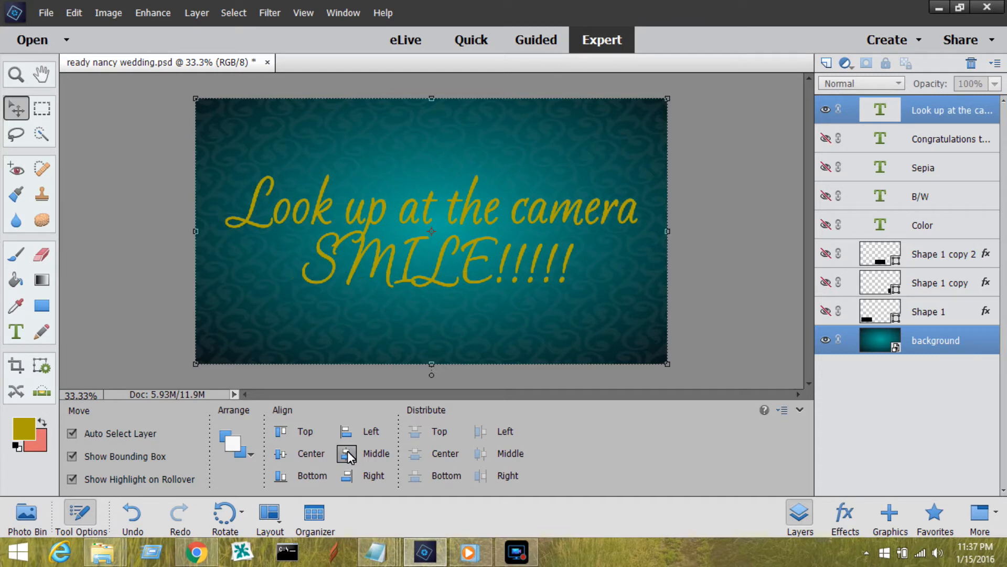
{"action": "left_click", "coordinate": [726, 203]}
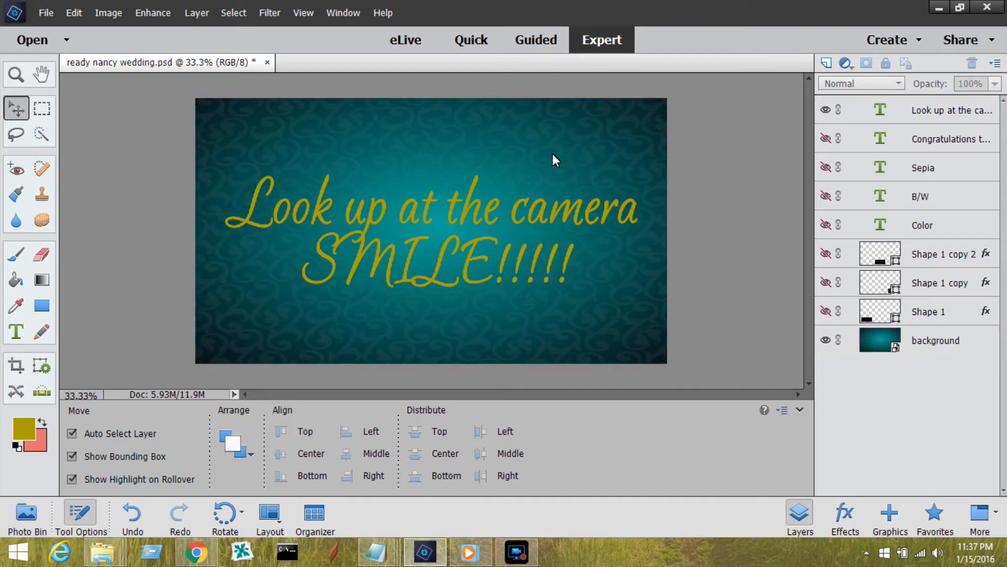
Start saving the camera message image under a new name, and copy the file name countdown-0 from the Notepad list
{"action": "left_click", "coordinate": [52, 15]}
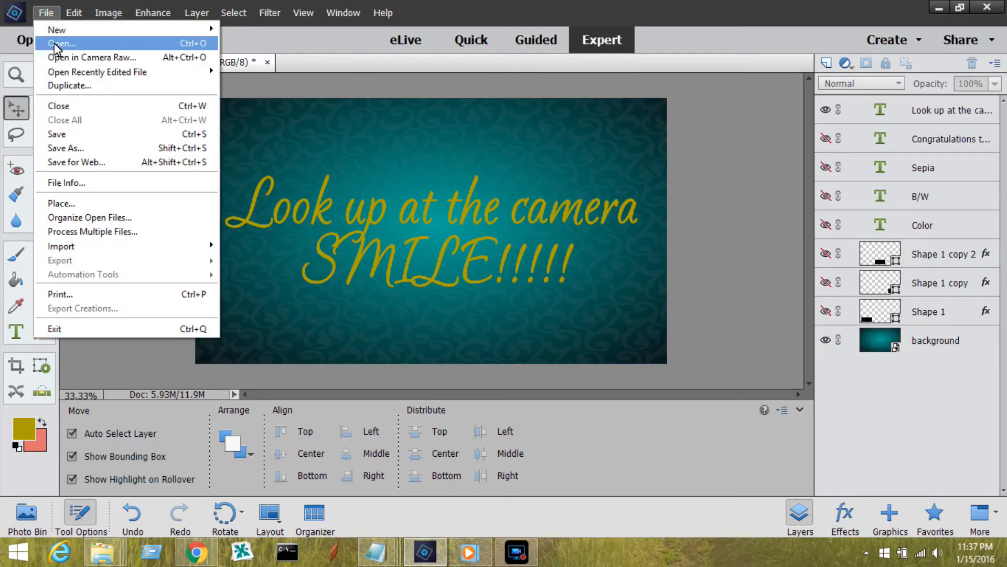
{"action": "left_click", "coordinate": [83, 152]}
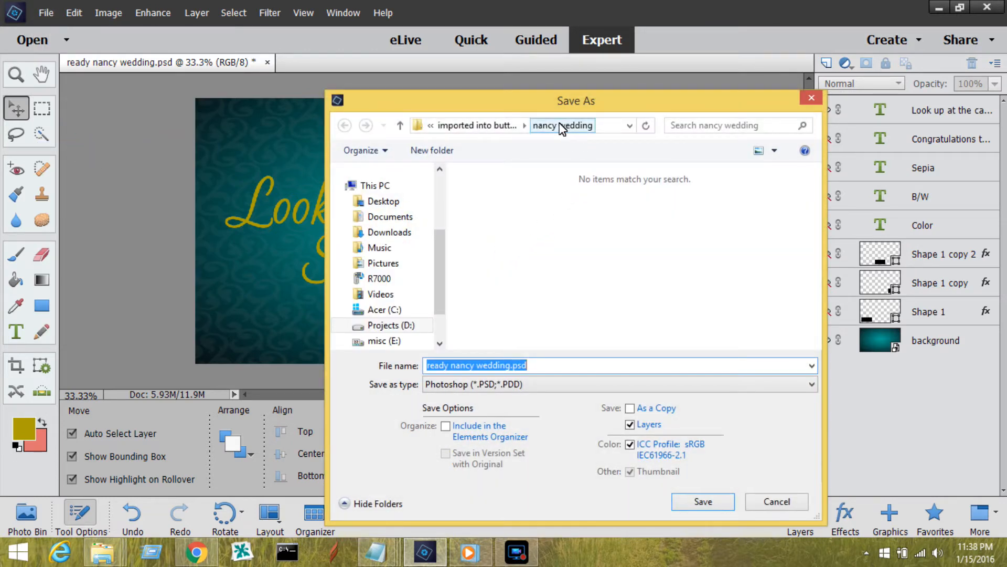
{"action": "left_click", "coordinate": [389, 540]}
{"action": "left_click", "coordinate": [404, 500]}
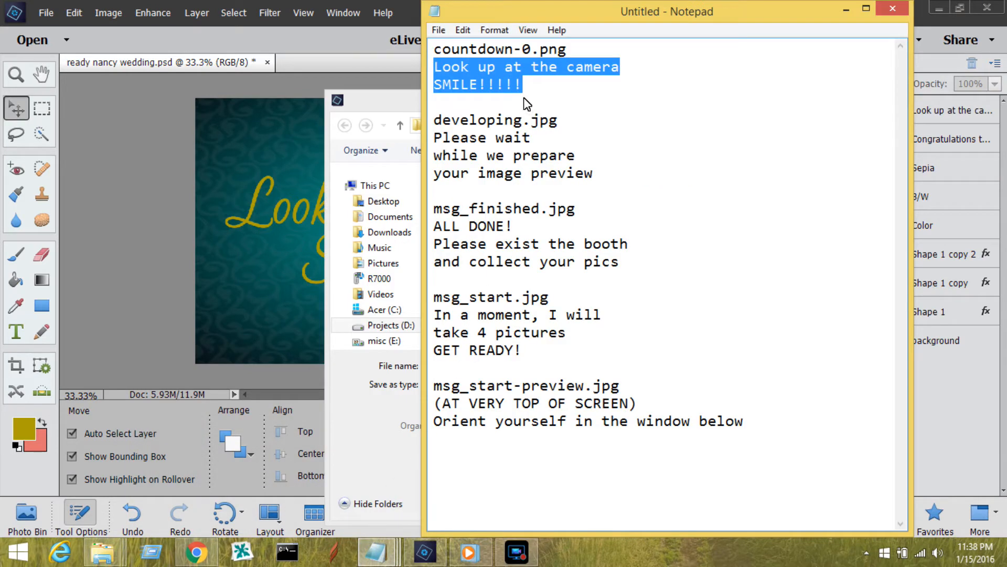
{"action": "left_click_drag", "start_coordinate": [533, 51], "coordinate": [430, 54]}
{"action": "key", "text": "ctrl+c"}
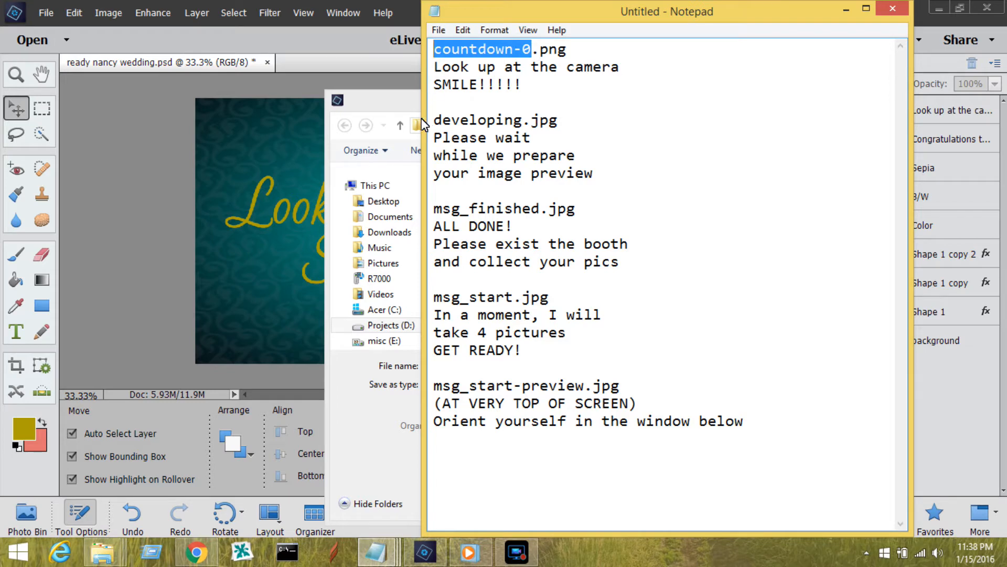
Return to Photoshop Elements and save the image as a PNG named countdown-0, accepting the smallest compression and interlaced options
{"action": "left_click", "coordinate": [411, 105]}
{"action": "key", "text": "ctrl+v"}
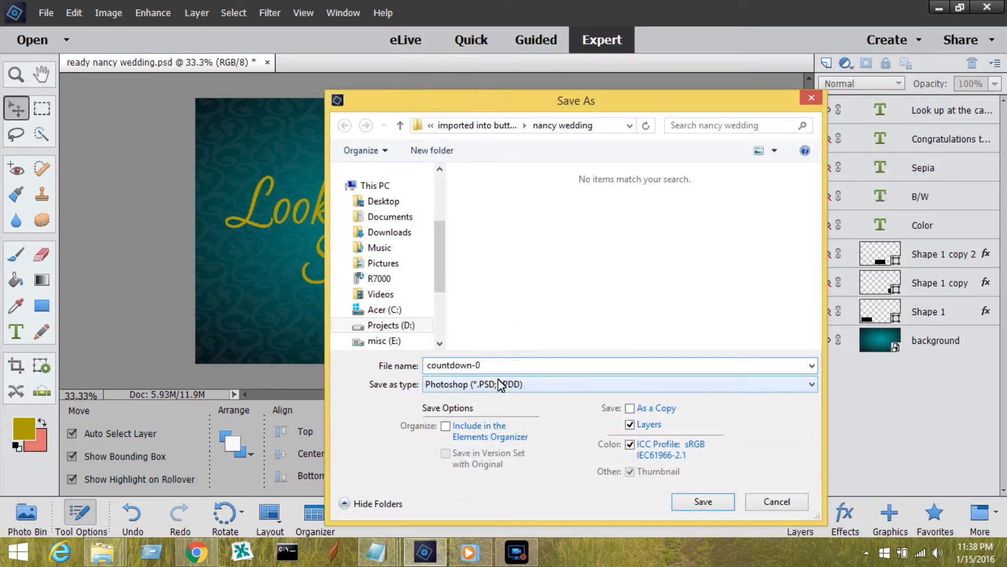
{"action": "left_click", "coordinate": [549, 379]}
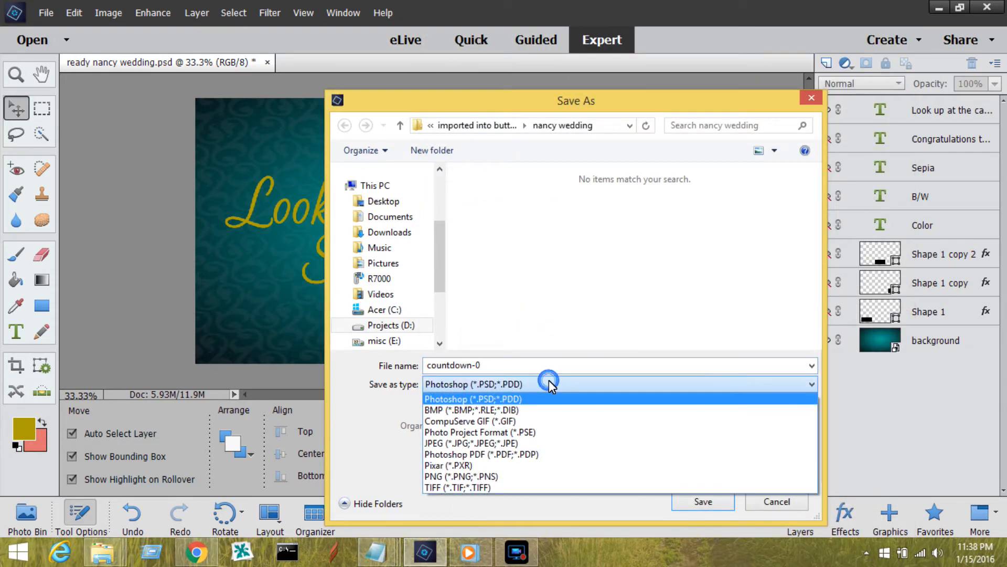
{"action": "left_click", "coordinate": [483, 477]}
{"action": "left_click", "coordinate": [701, 500]}
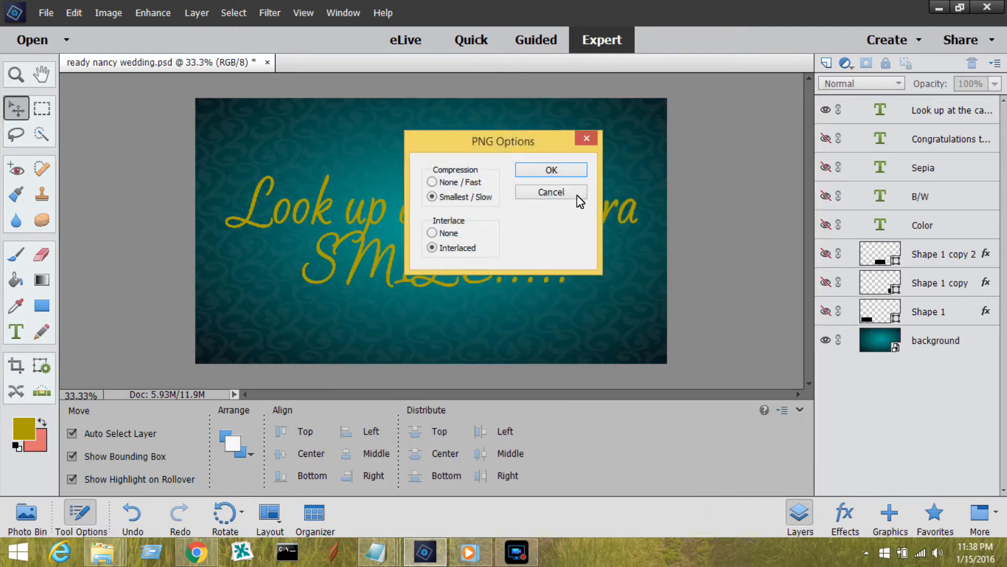
{"action": "left_click", "coordinate": [570, 172]}
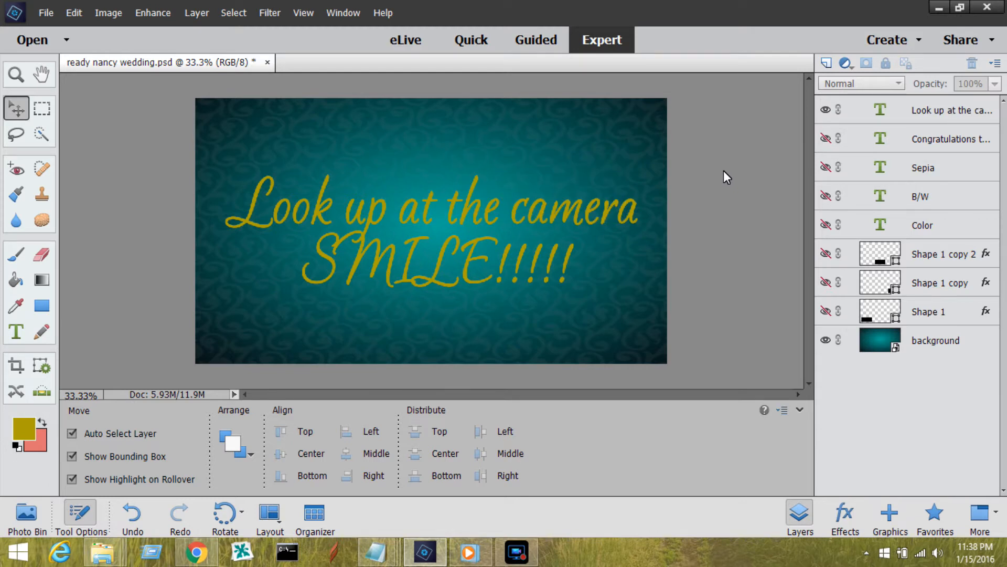
Hide the camera message layer and copy the developing.jpg message "Please wait while we prepare your image preview" from Notepad
{"action": "left_click", "coordinate": [828, 111]}
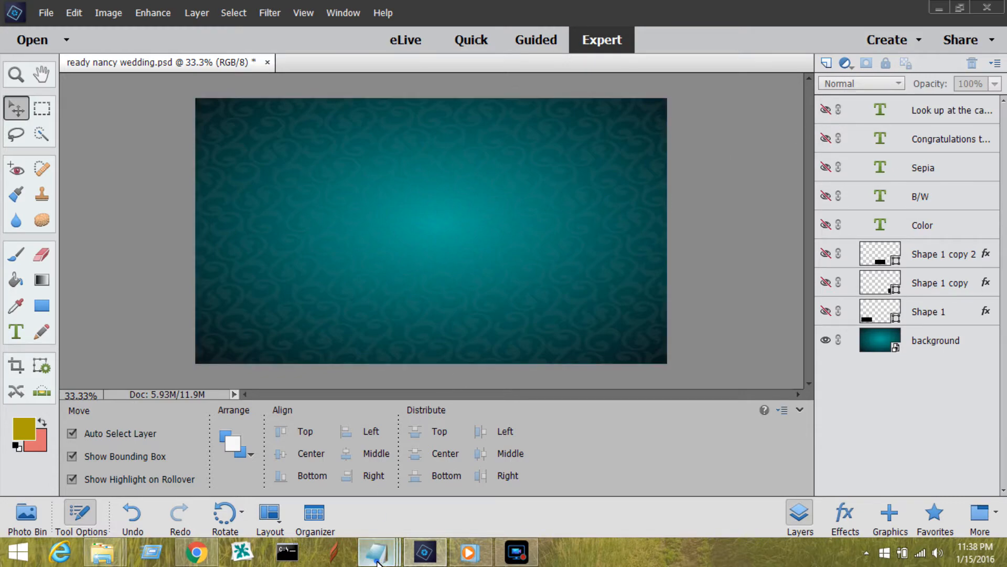
{"action": "mouse_move", "coordinate": [375, 549]}
{"action": "left_click", "coordinate": [409, 474]}
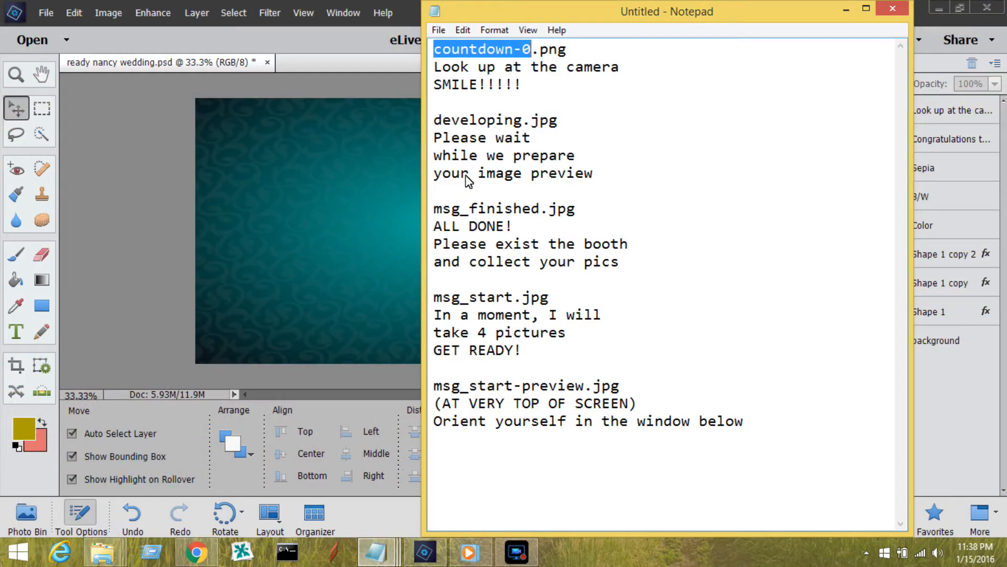
{"action": "left_click_drag", "start_coordinate": [435, 139], "coordinate": [600, 181]}
{"action": "key", "text": "ctrl+c"}
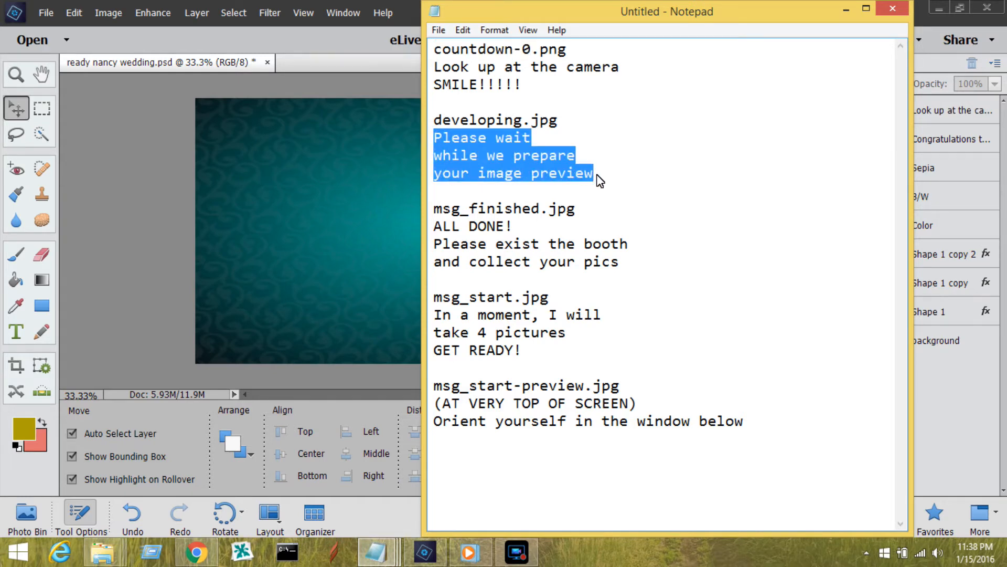
Return to Photoshop Elements and add the copied "Please wait" message as a horizontal text layer near the canvas center
{"action": "left_click", "coordinate": [340, 300]}
{"action": "left_click", "coordinate": [16, 331]}
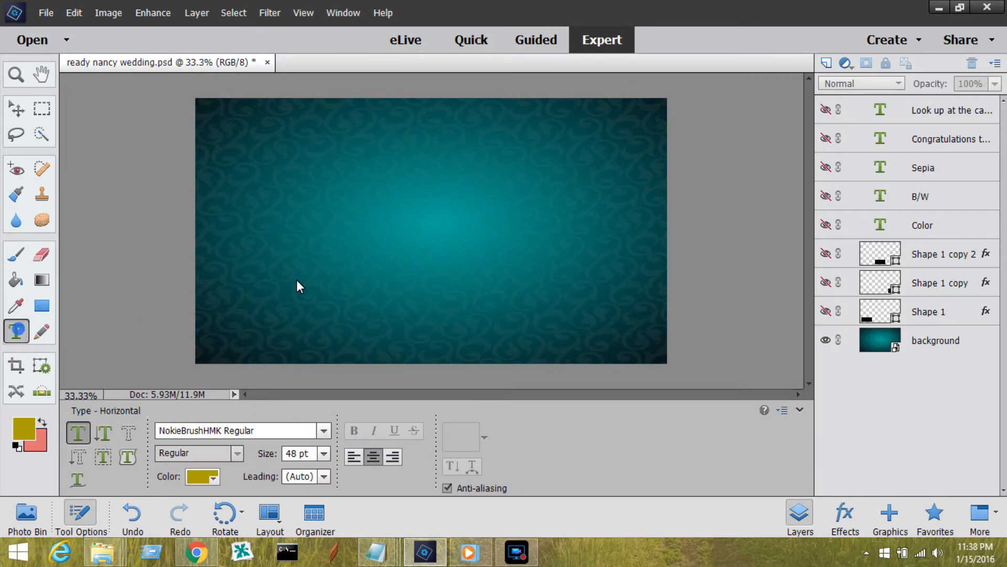
{"action": "left_click", "coordinate": [447, 215]}
{"action": "key", "text": "ctrl+v"}
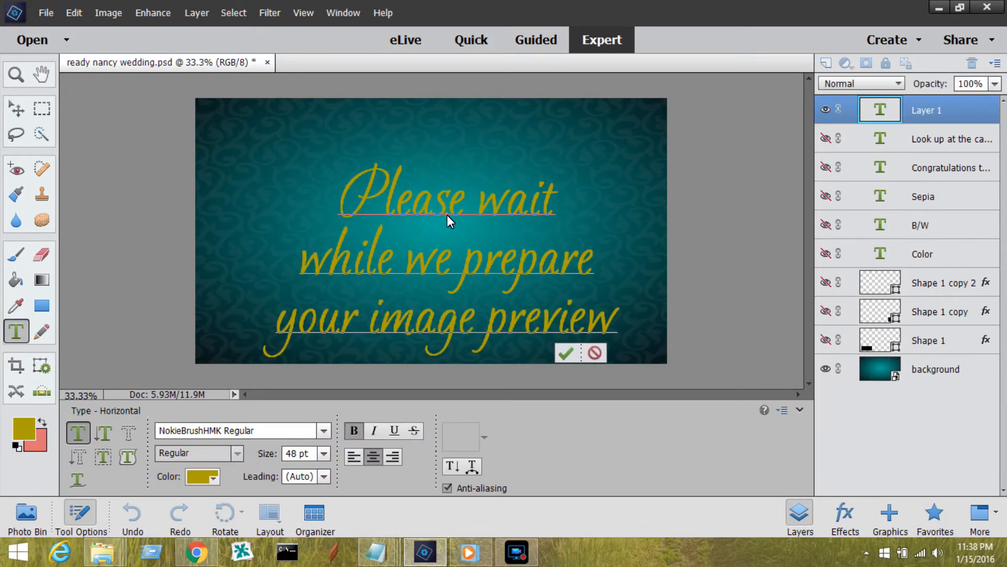
{"action": "left_click", "coordinate": [566, 355]}
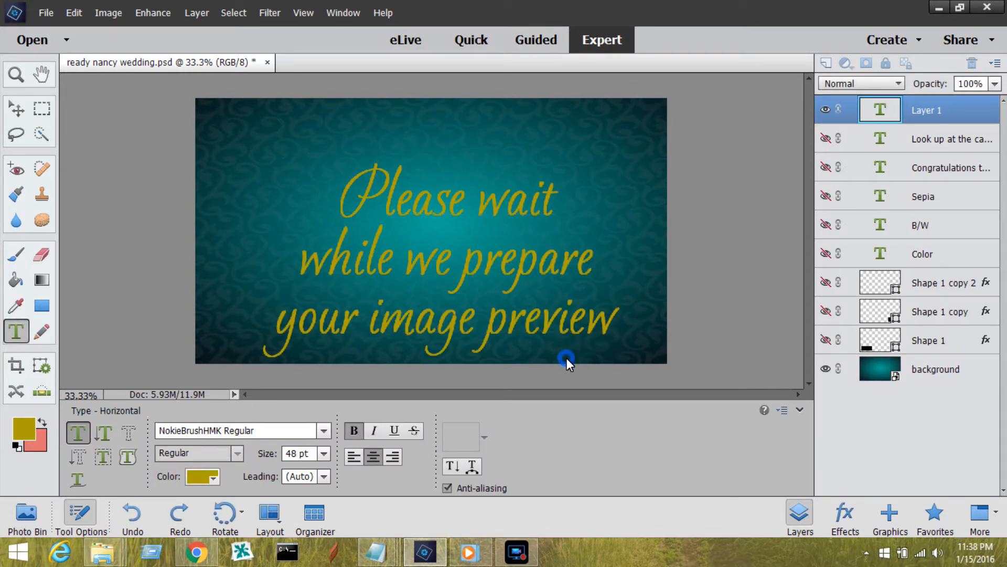
Center the "Please wait" text layer vertically and horizontally on the background layer
{"action": "key", "text": "v"}
{"action": "left_click", "coordinate": [947, 375], "text": "ctrl"}
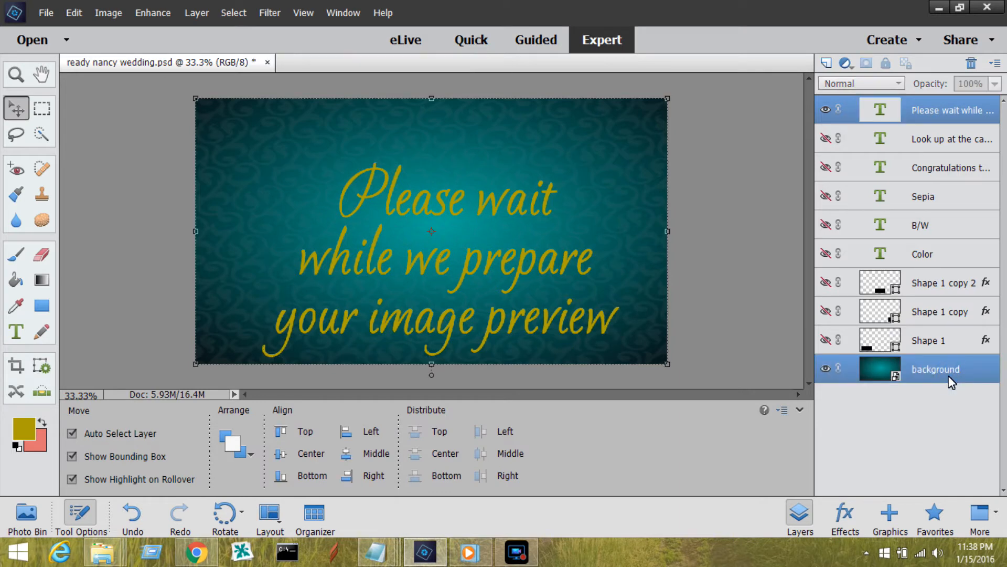
{"action": "left_click", "coordinate": [278, 454]}
{"action": "left_click", "coordinate": [349, 454]}
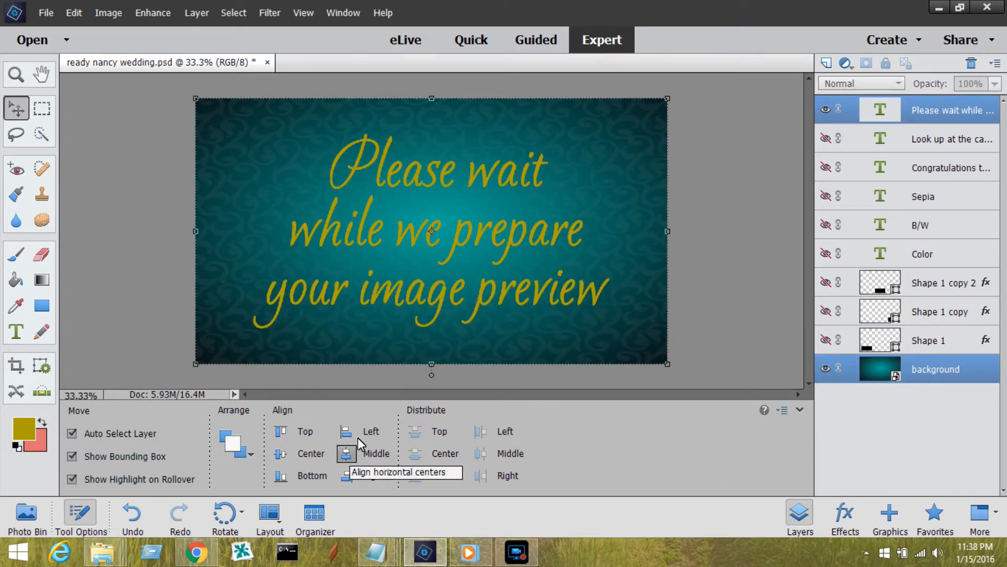
{"action": "left_click", "coordinate": [689, 227]}
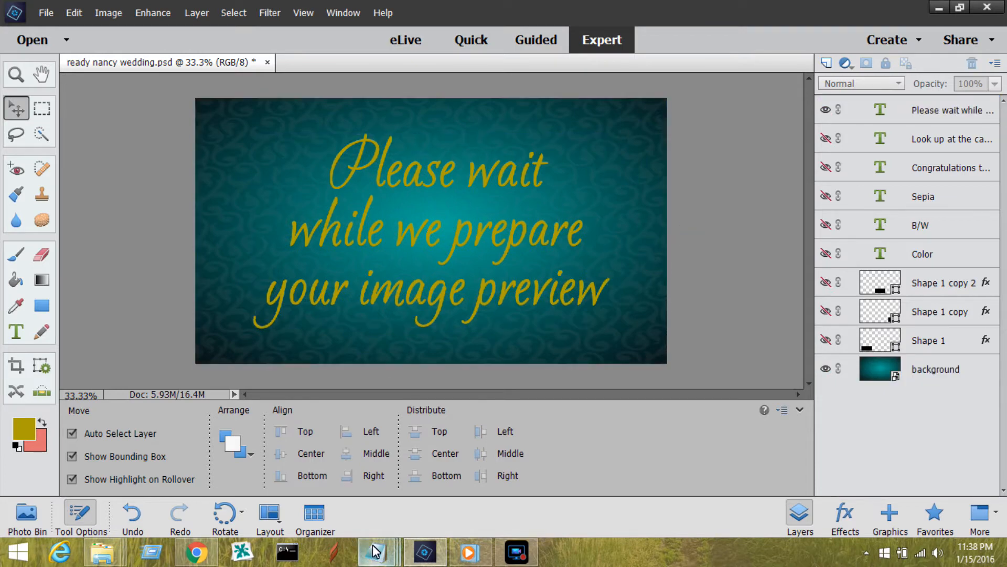
Switch to the Notepad list and copy the file name developing without its extension
{"action": "mouse_move", "coordinate": [376, 551]}
{"action": "left_click", "coordinate": [417, 464]}
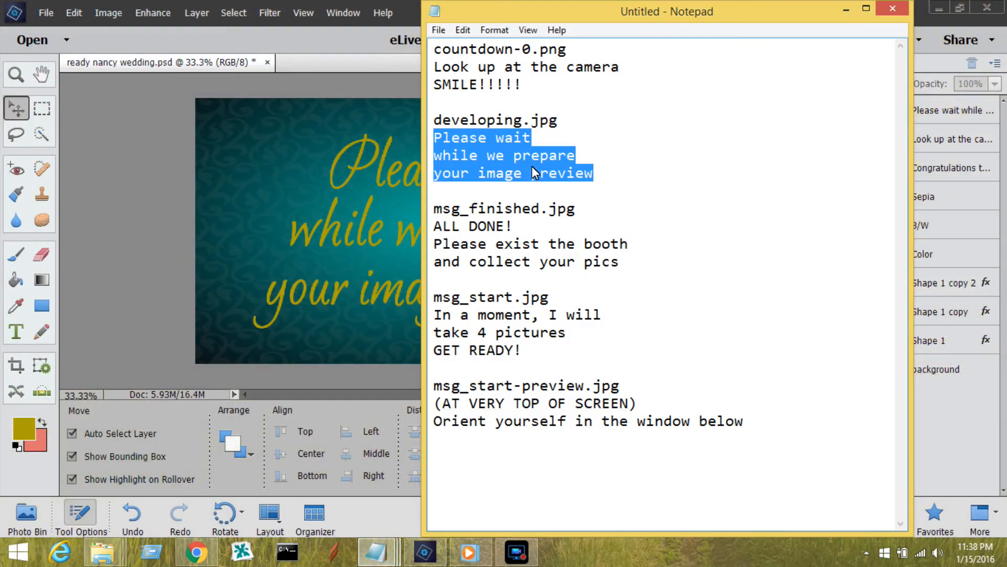
{"action": "double_click", "coordinate": [519, 120]}
{"action": "key", "text": "ctrl+c"}
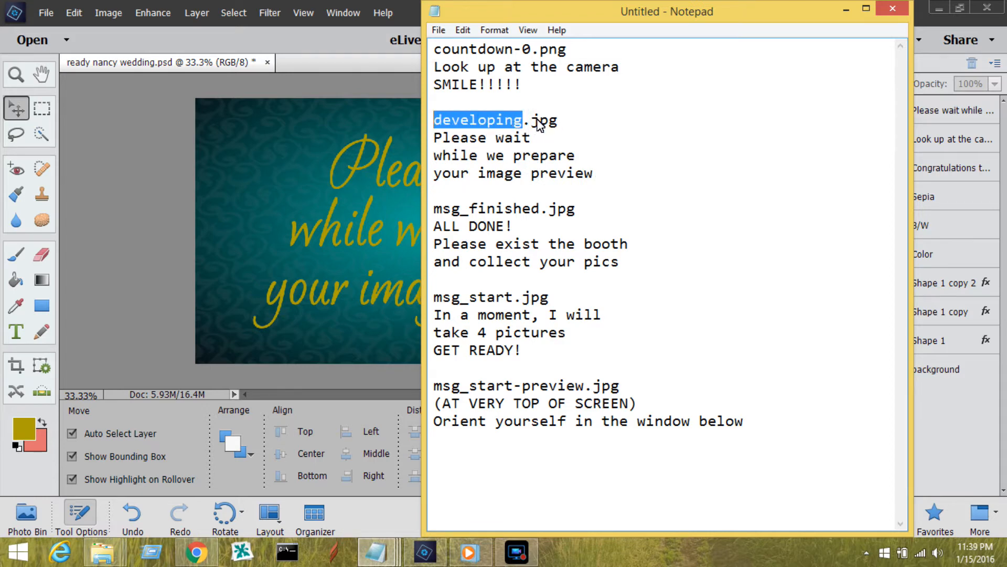
Return to Photoshop Elements and save the "Please wait" screen as a JPEG named developing, accepting the JPEG options
{"action": "left_click", "coordinate": [161, 181]}
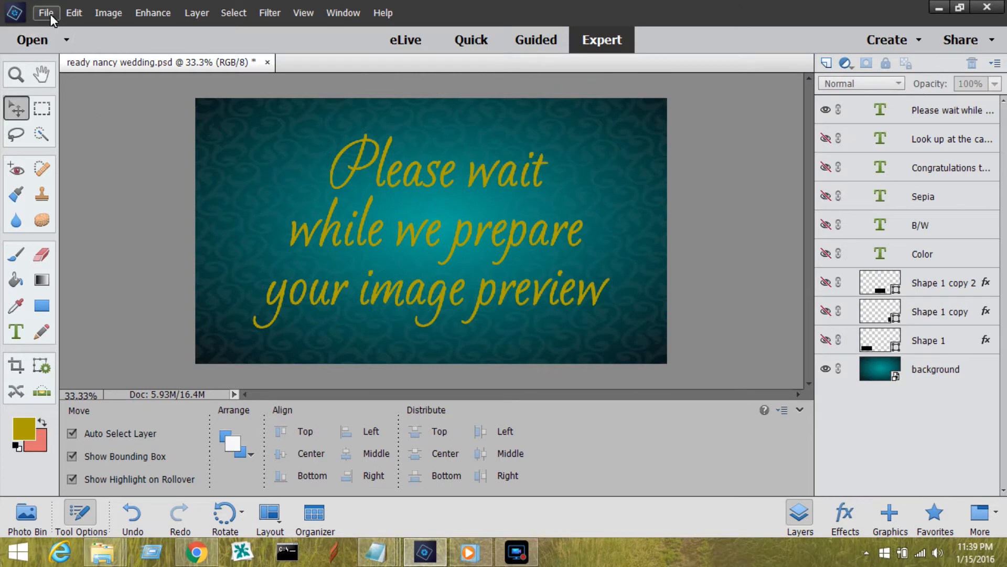
{"action": "left_click", "coordinate": [46, 13]}
{"action": "left_click", "coordinate": [62, 147]}
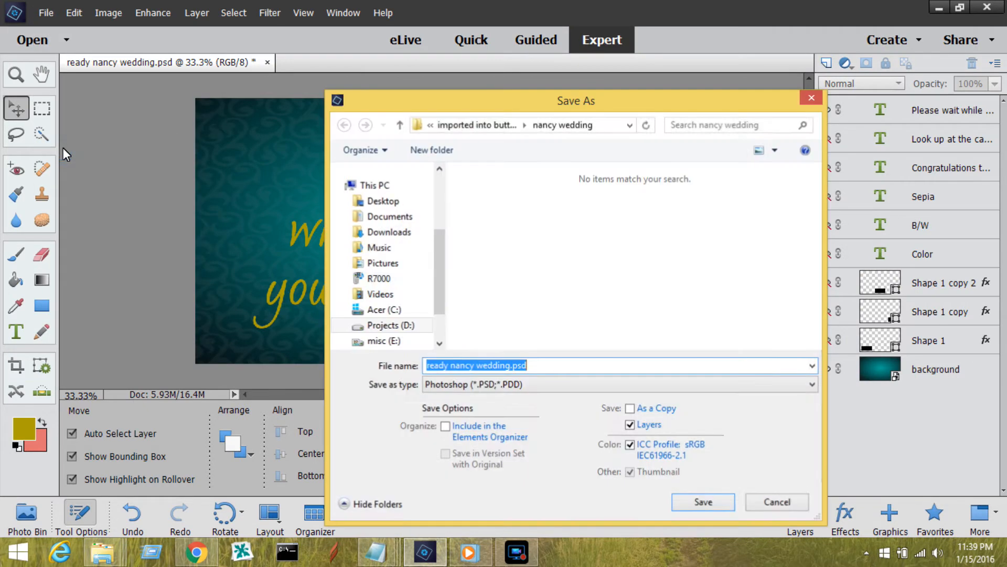
{"action": "key", "text": "ctrl+v"}
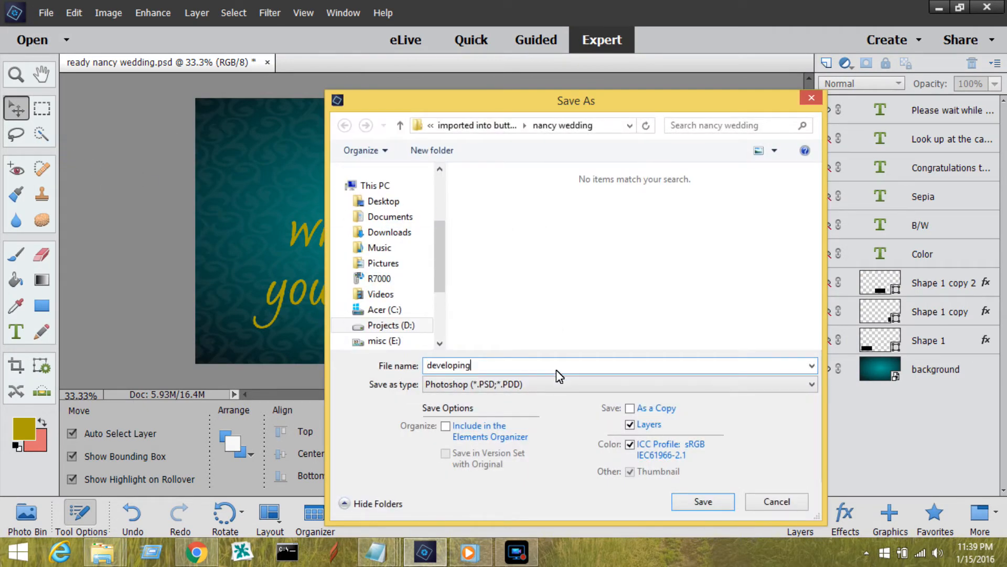
{"action": "left_click", "coordinate": [555, 384]}
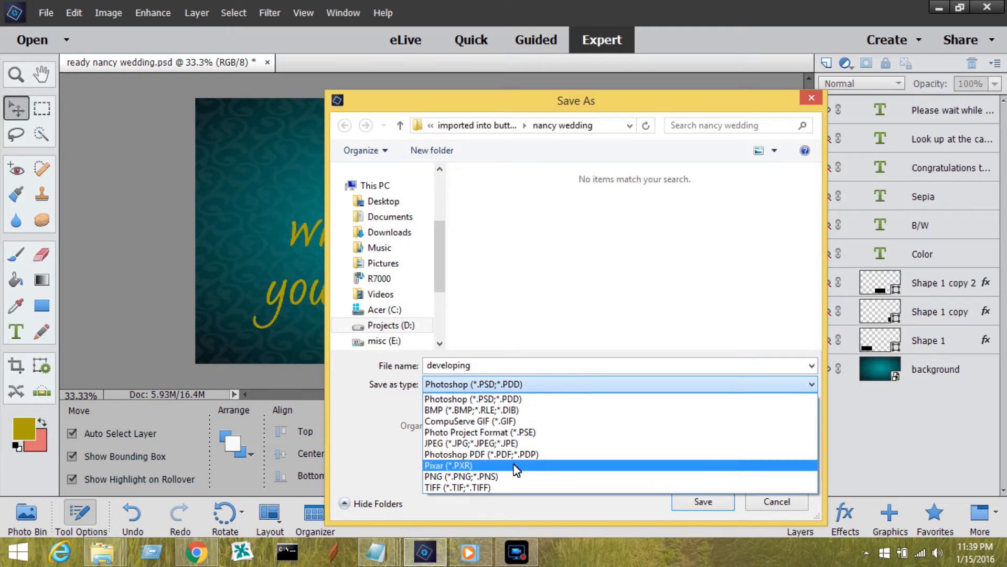
{"action": "left_click", "coordinate": [512, 443]}
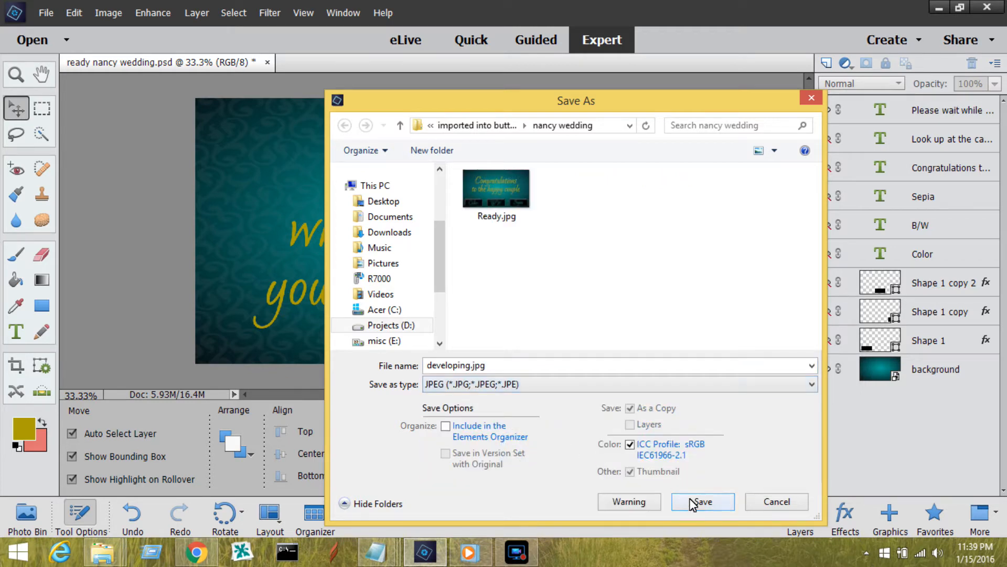
{"action": "left_click", "coordinate": [695, 502]}
{"action": "left_click", "coordinate": [585, 129]}
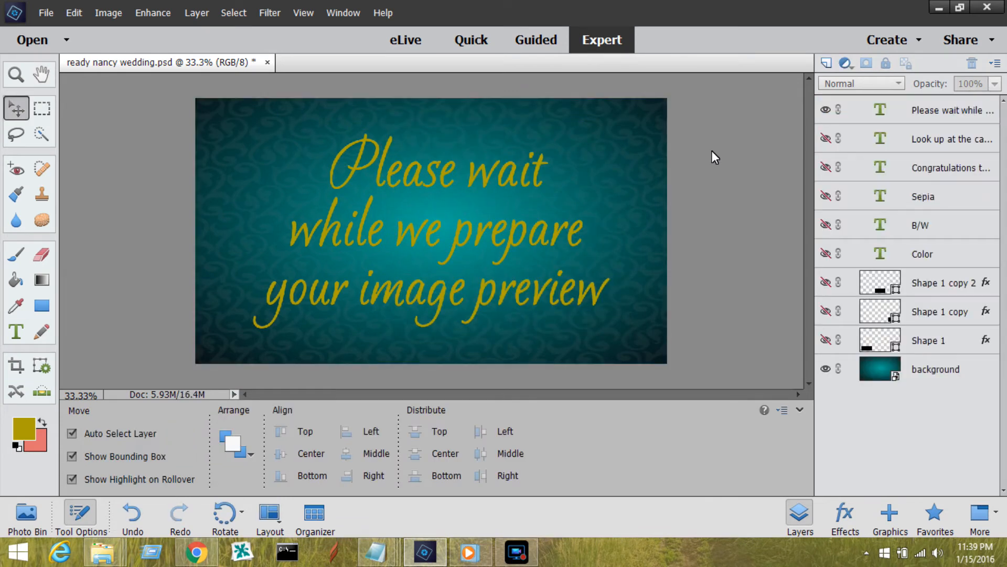
Hide the "Please wait" layer and copy the msg_finished.jpg message "ALL DONE! Please exist the booth and collect your pics" from Notepad
{"action": "left_click", "coordinate": [826, 110]}
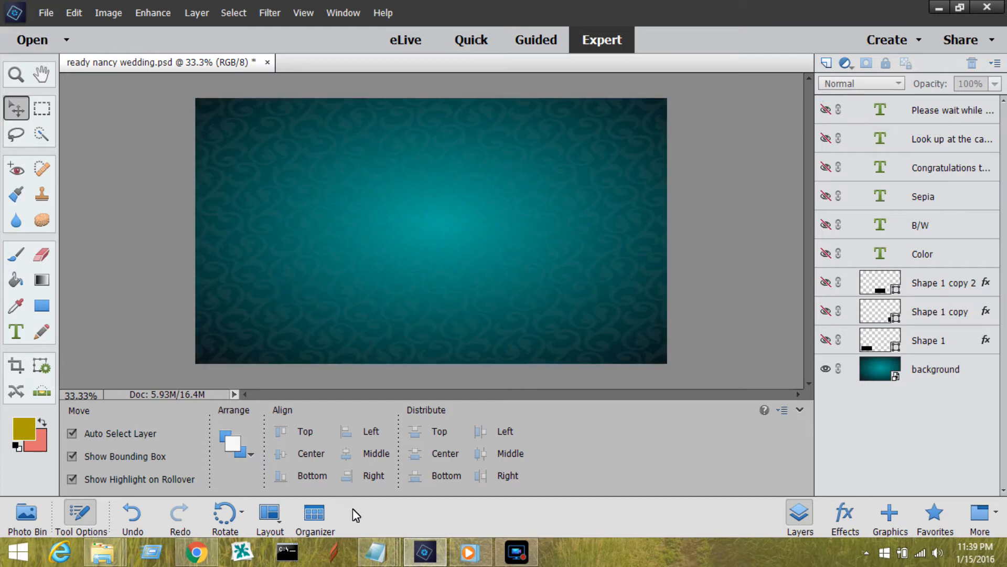
{"action": "mouse_move", "coordinate": [372, 538]}
{"action": "left_click", "coordinate": [400, 500]}
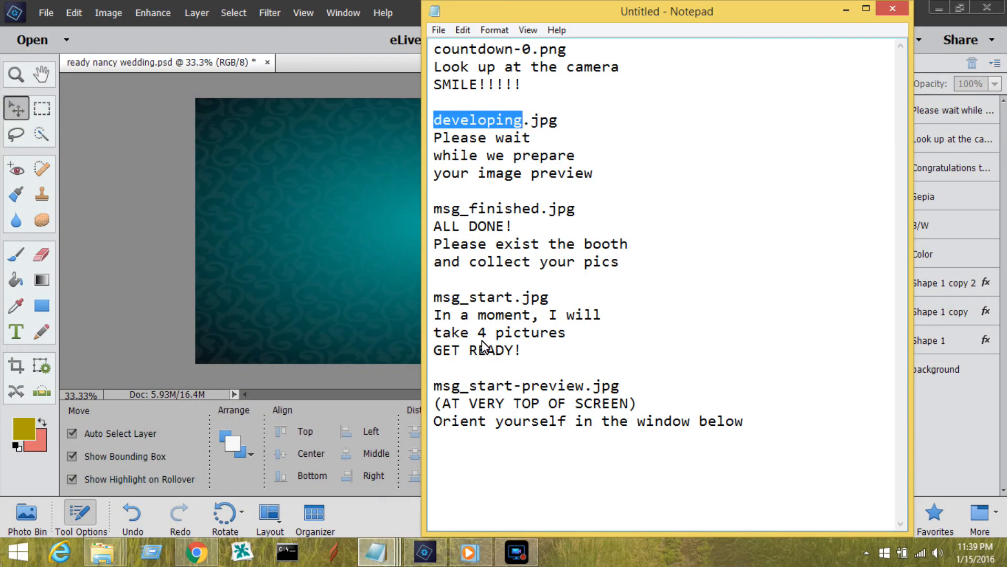
{"action": "left_click_drag", "start_coordinate": [434, 226], "coordinate": [637, 265]}
{"action": "key", "text": "ctrl+c"}
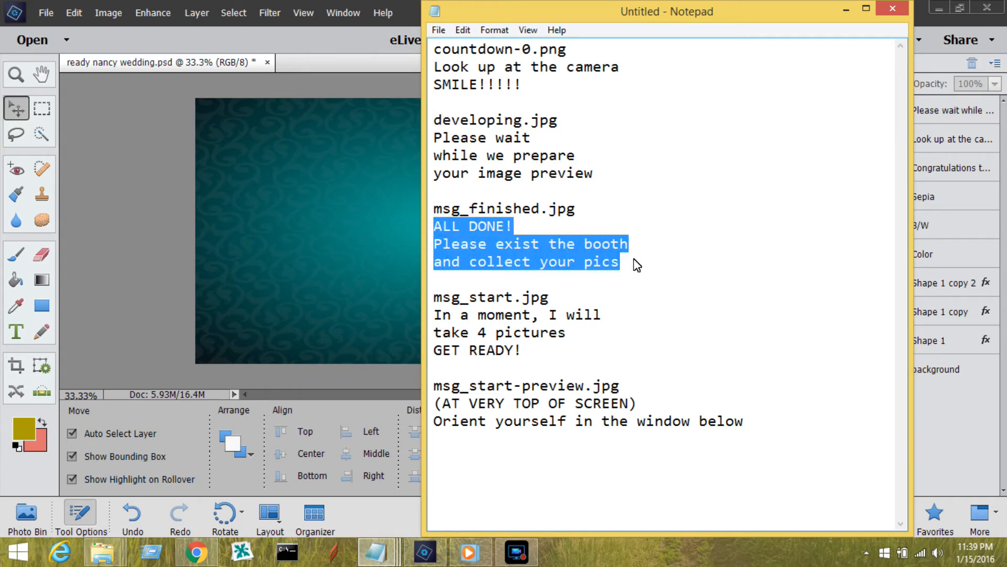
Return to Photoshop Elements and add the copied "ALL DONE!" message as a horizontal text layer near the canvas center
{"action": "left_click", "coordinate": [408, 281]}
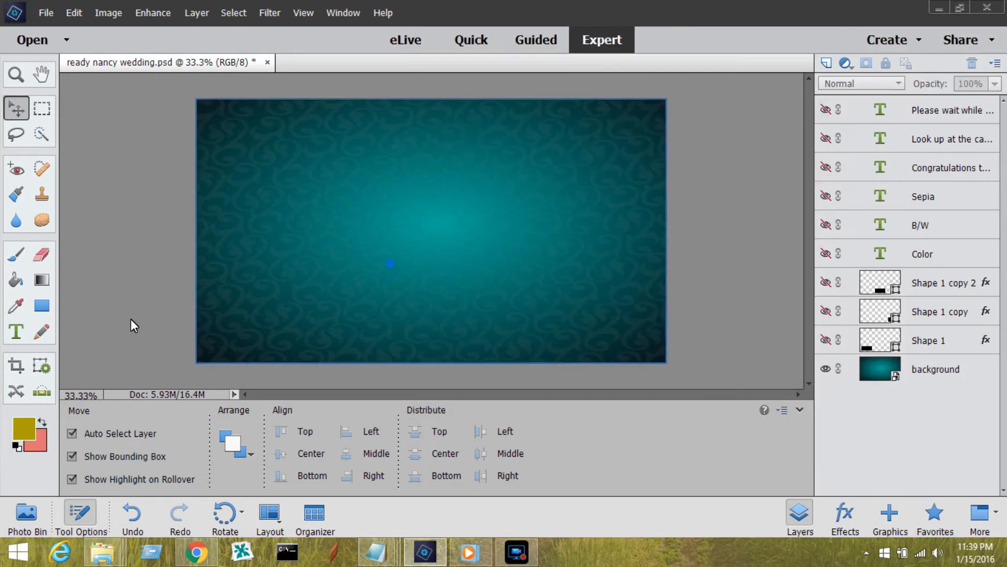
{"action": "left_click", "coordinate": [18, 332]}
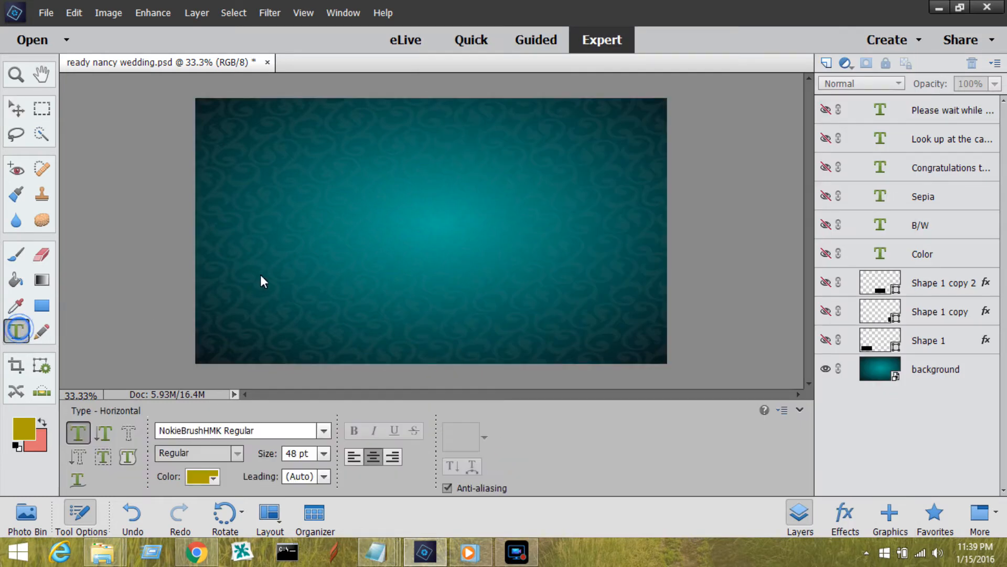
{"action": "left_click", "coordinate": [466, 234]}
{"action": "key", "text": "ctrl+v"}
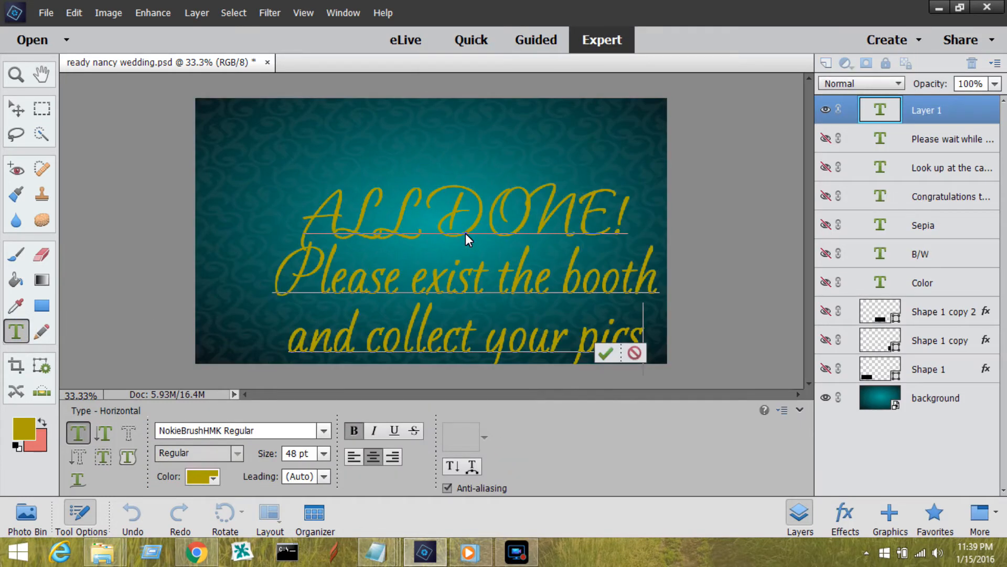
{"action": "left_click", "coordinate": [602, 354]}
Center the "ALL DONE!" text on the background layer in both directions, and shift both layers up slightly to refill the canvas
{"action": "key", "text": "v"}
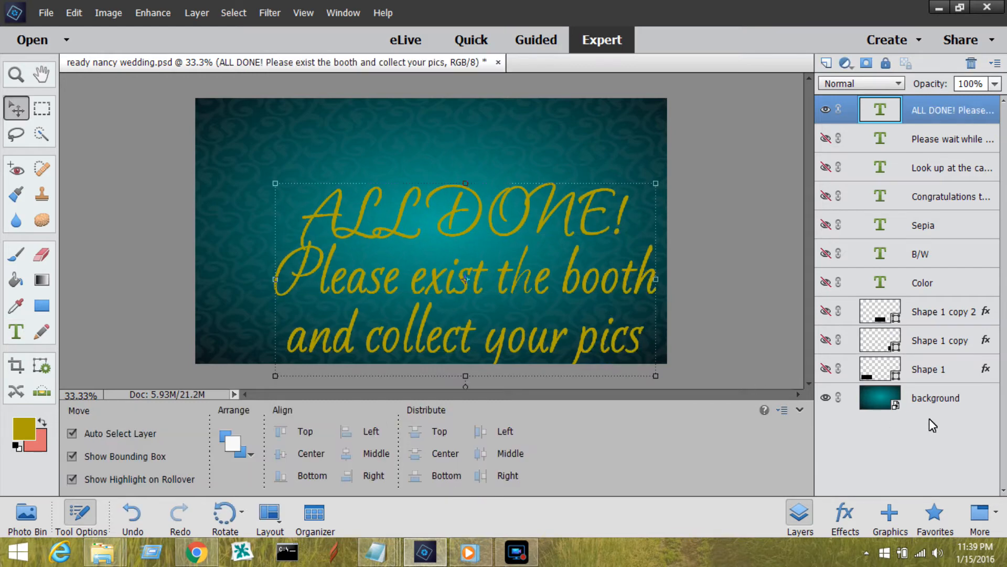
{"action": "left_click", "coordinate": [948, 397]}
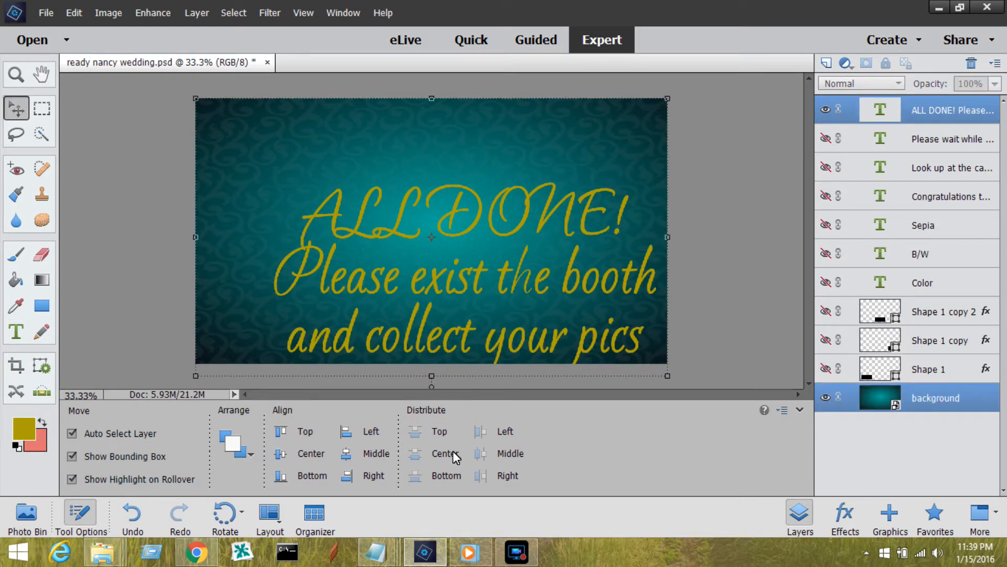
{"action": "left_click", "coordinate": [284, 454]}
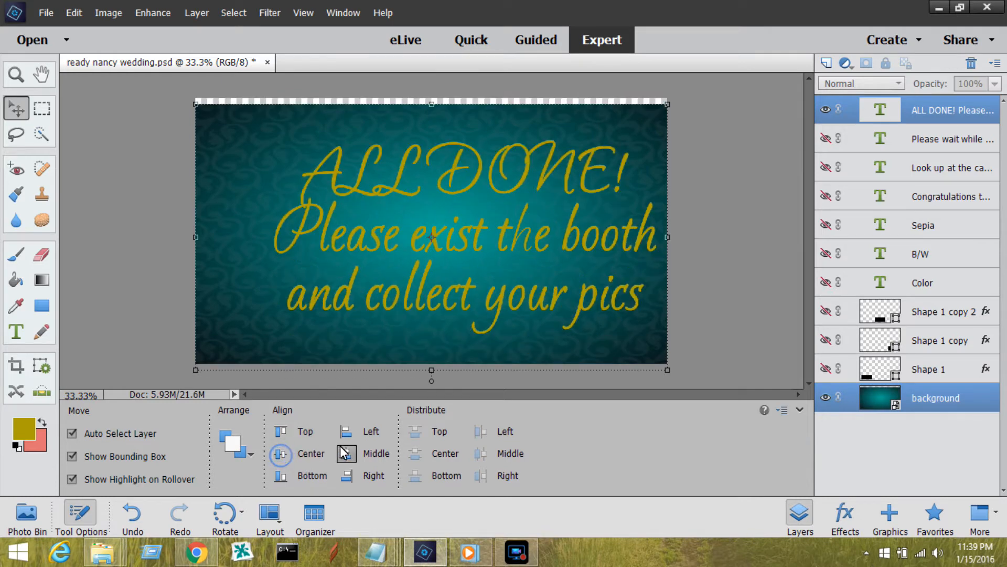
{"action": "left_click", "coordinate": [345, 453]}
{"action": "left_click_drag", "start_coordinate": [456, 340], "coordinate": [458, 332]}
{"action": "left_click", "coordinate": [769, 246]}
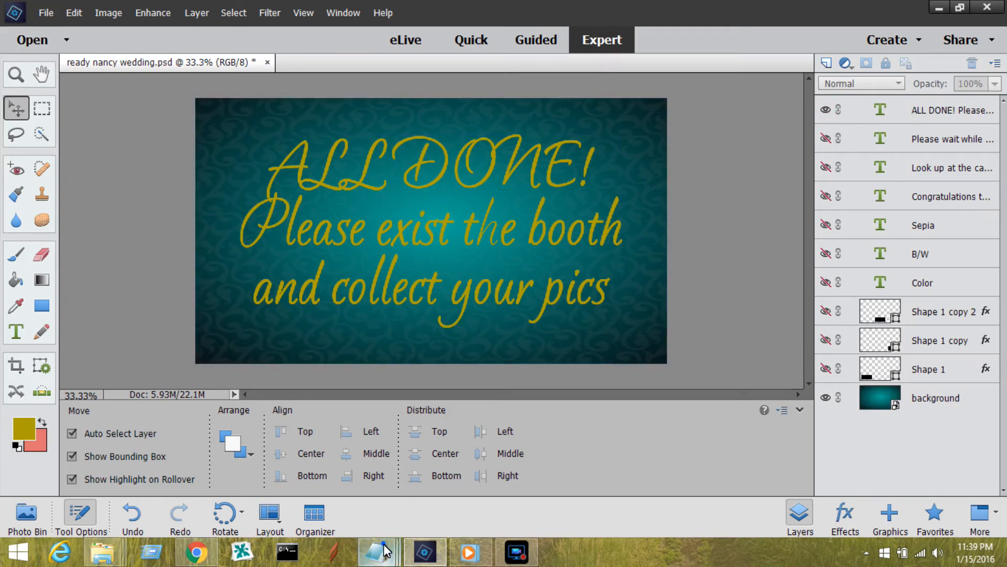
Switch to the Notepad list and copy the file name msg_finished without its extension
{"action": "mouse_move", "coordinate": [383, 543]}
{"action": "left_click", "coordinate": [425, 481]}
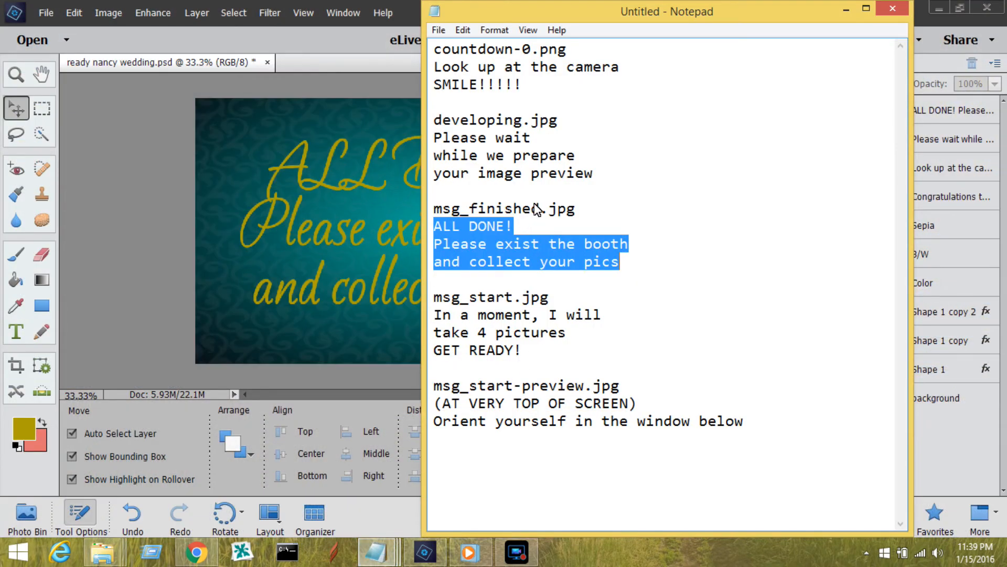
{"action": "left_click_drag", "start_coordinate": [539, 209], "coordinate": [420, 213]}
{"action": "key", "text": "ctrl+c"}
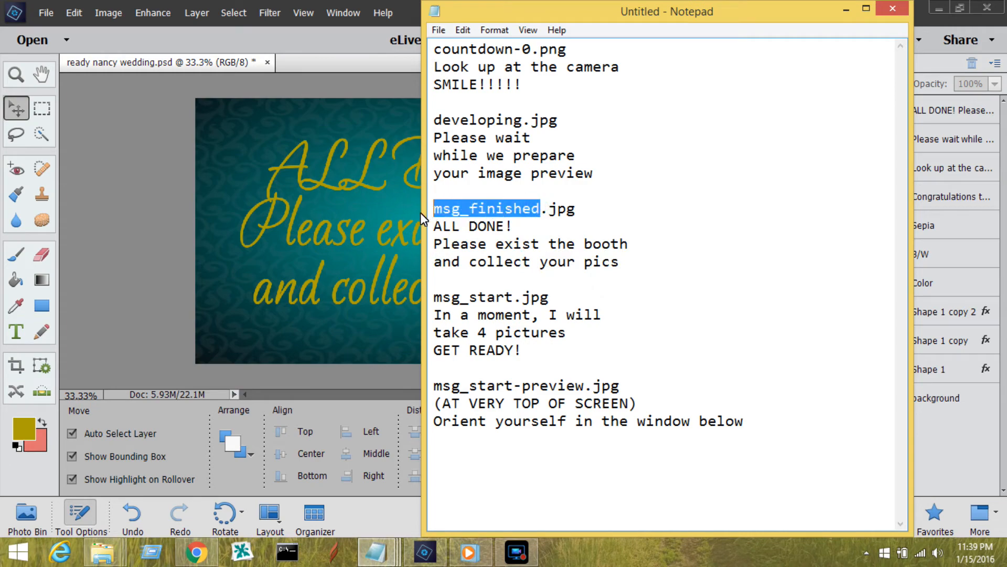
Return to Photoshop Elements and save the "ALL DONE!" screen as a JPEG named msg_finished, accepting the JPEG options
{"action": "left_click", "coordinate": [171, 187]}
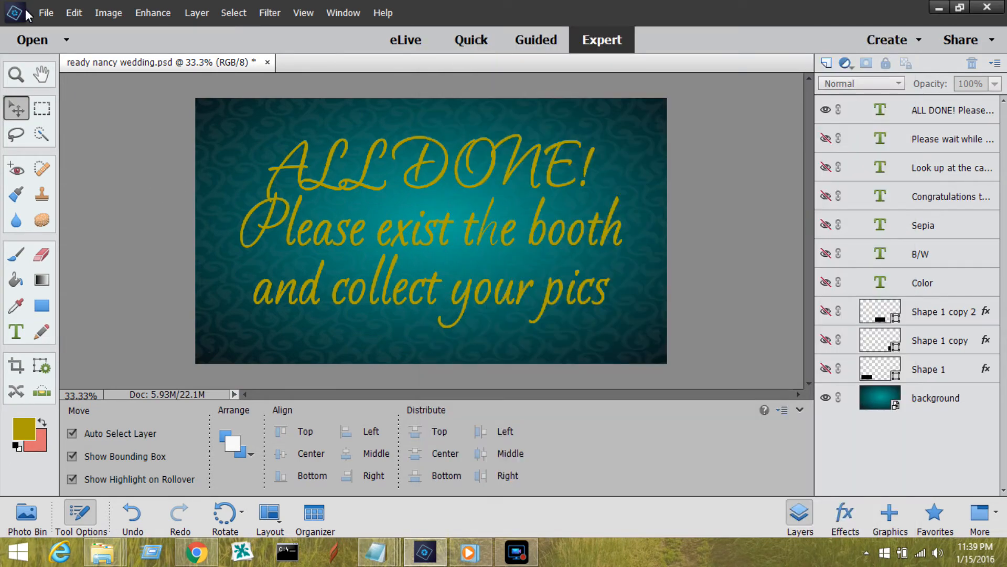
{"action": "left_click", "coordinate": [46, 13]}
{"action": "left_click", "coordinate": [84, 151]}
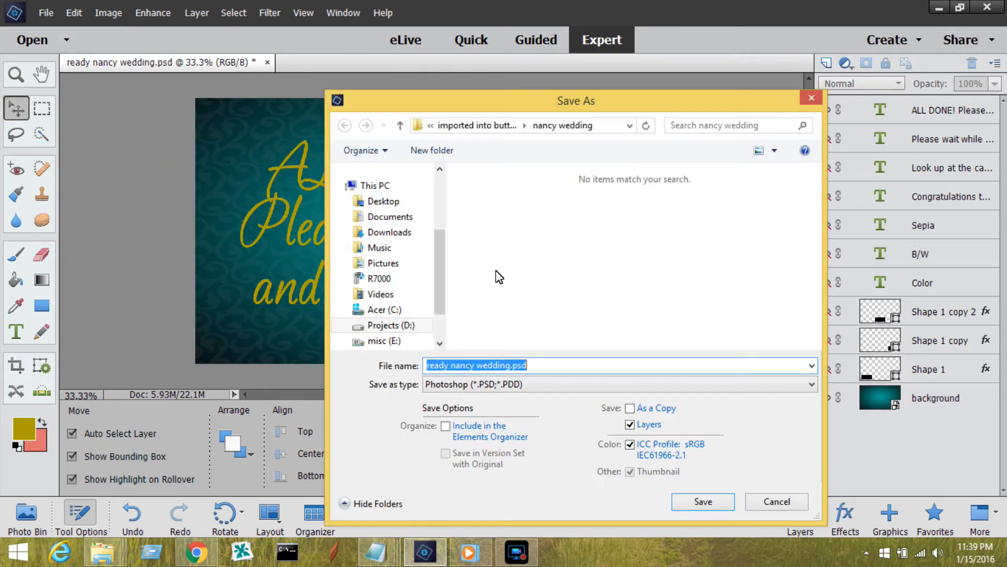
{"action": "key", "text": "ctrl+v"}
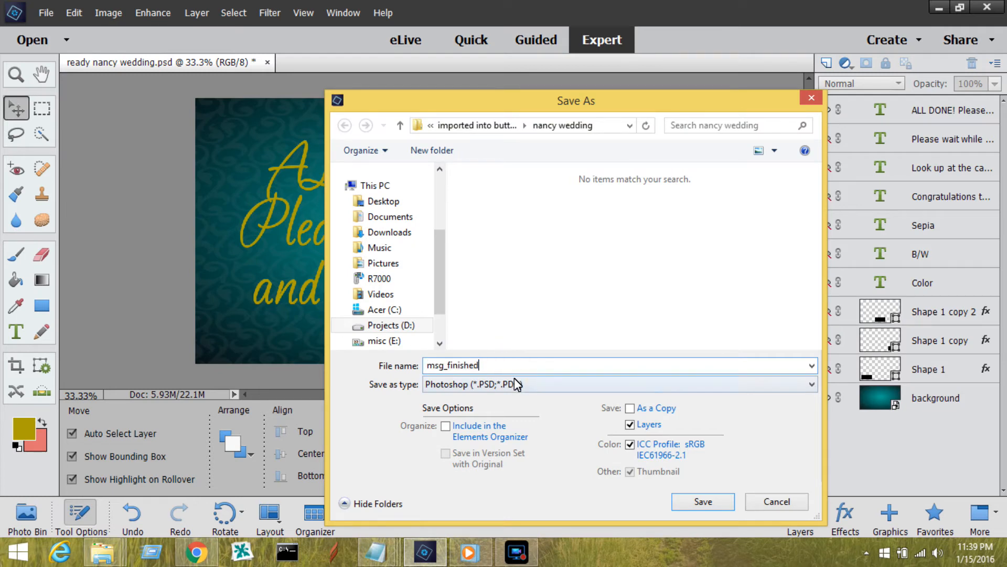
{"action": "left_click", "coordinate": [514, 384]}
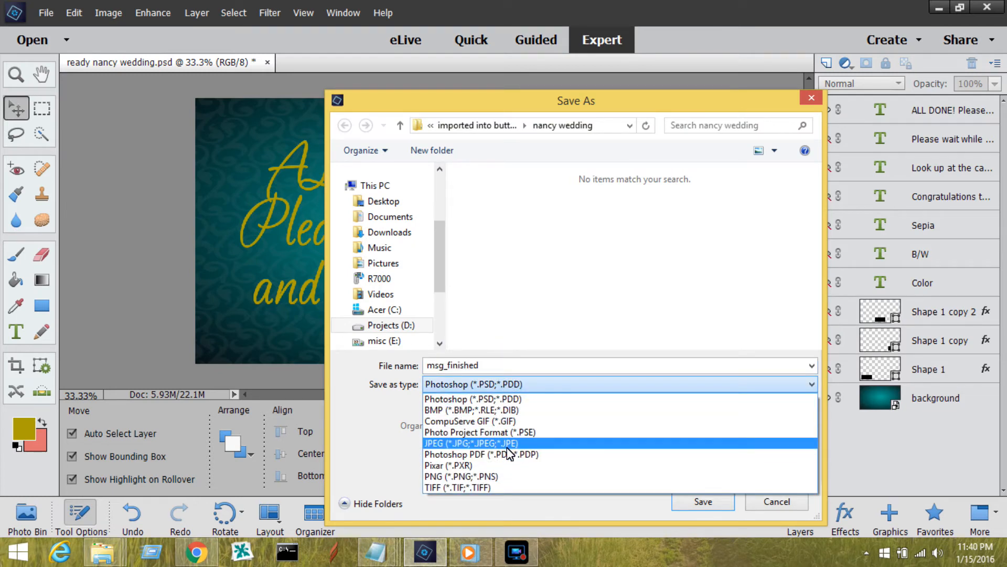
{"action": "left_click", "coordinate": [508, 443]}
{"action": "left_click", "coordinate": [703, 499]}
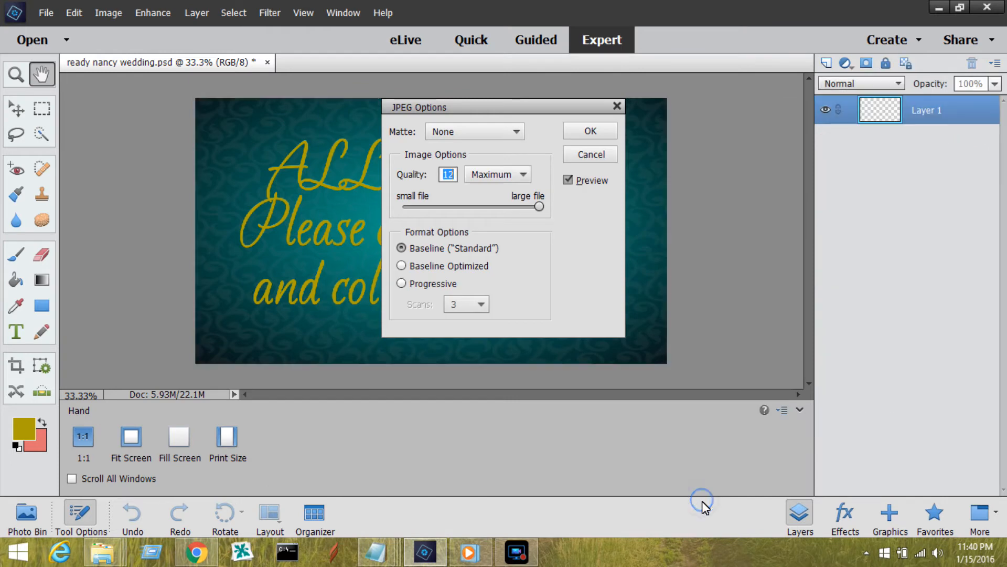
{"action": "left_click", "coordinate": [598, 130]}
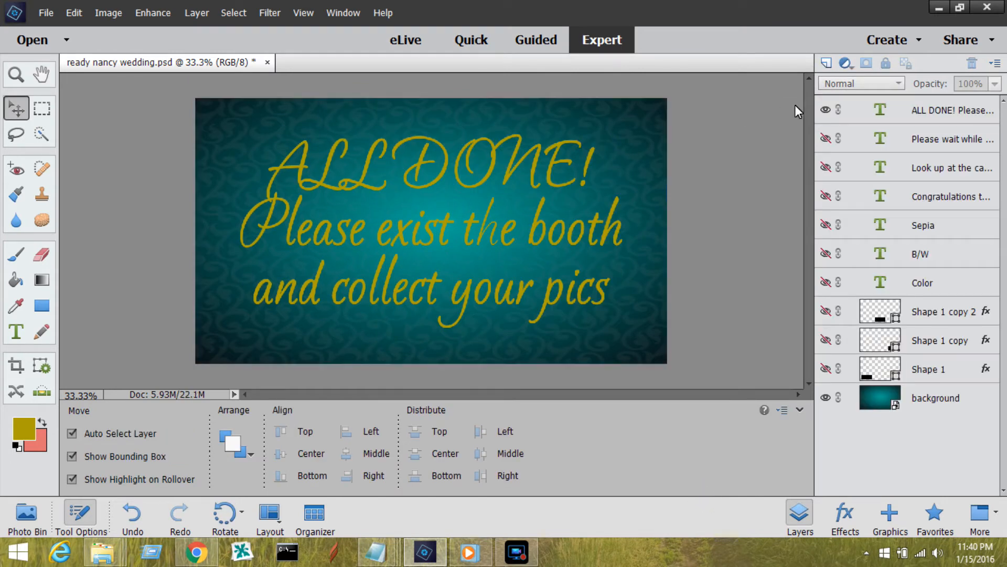
Hide the "ALL DONE!" layer and copy the msg_start.jpg message "In a moment, I will take 4 pictures GET READY!" from Notepad
{"action": "left_click", "coordinate": [826, 110]}
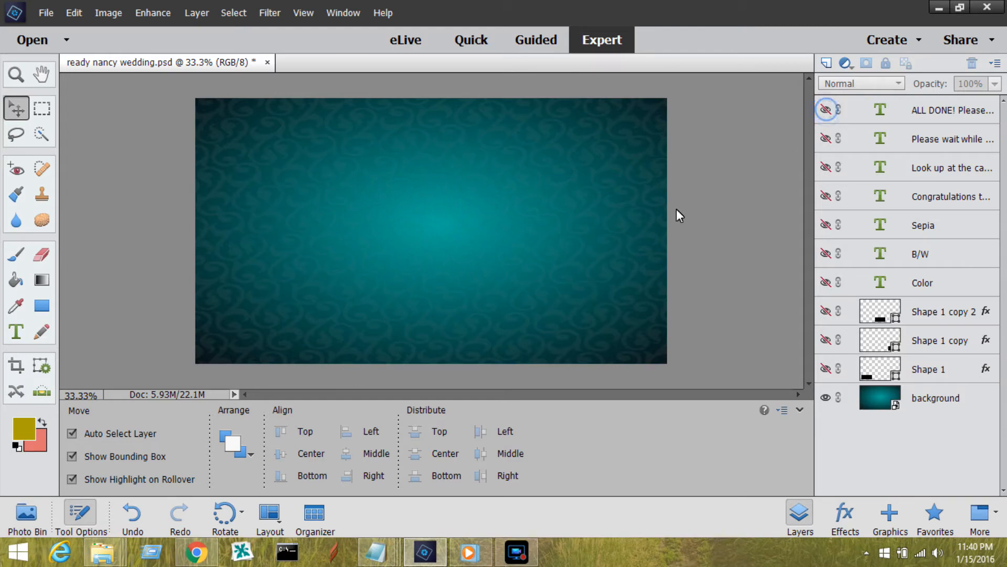
{"action": "mouse_move", "coordinate": [395, 560]}
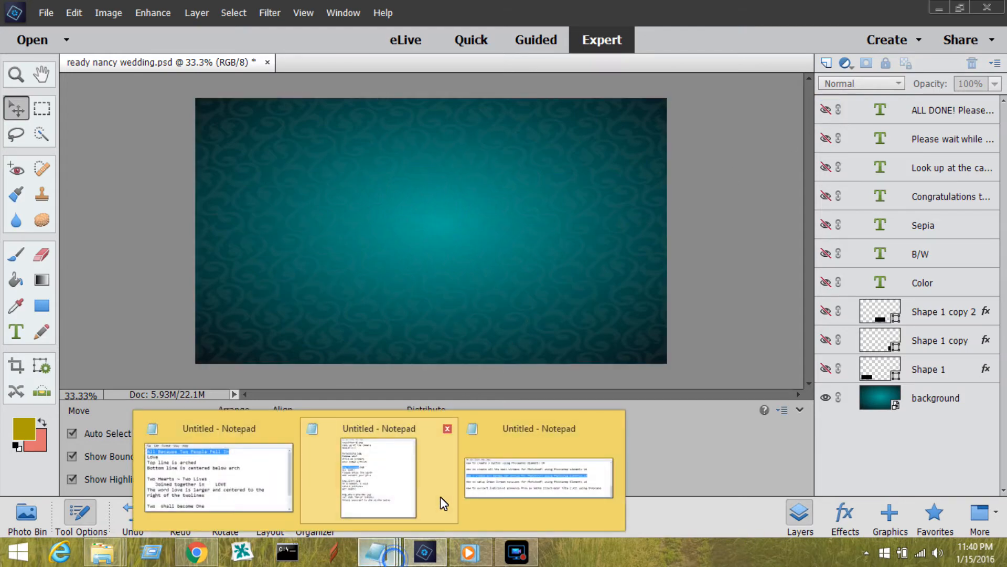
{"action": "left_click", "coordinate": [441, 499]}
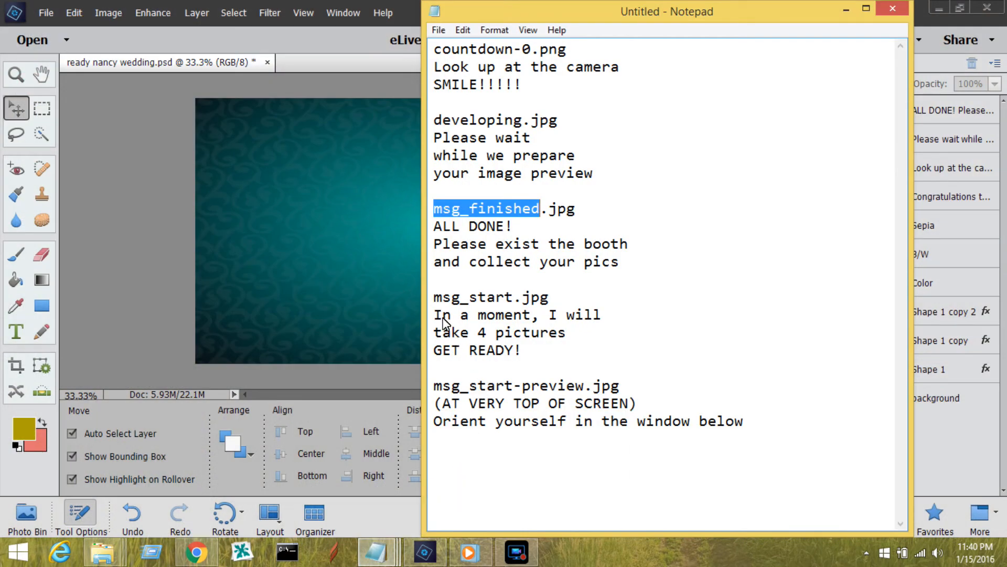
{"action": "left_click_drag", "start_coordinate": [431, 314], "coordinate": [540, 351]}
{"action": "key", "text": "ctrl+c"}
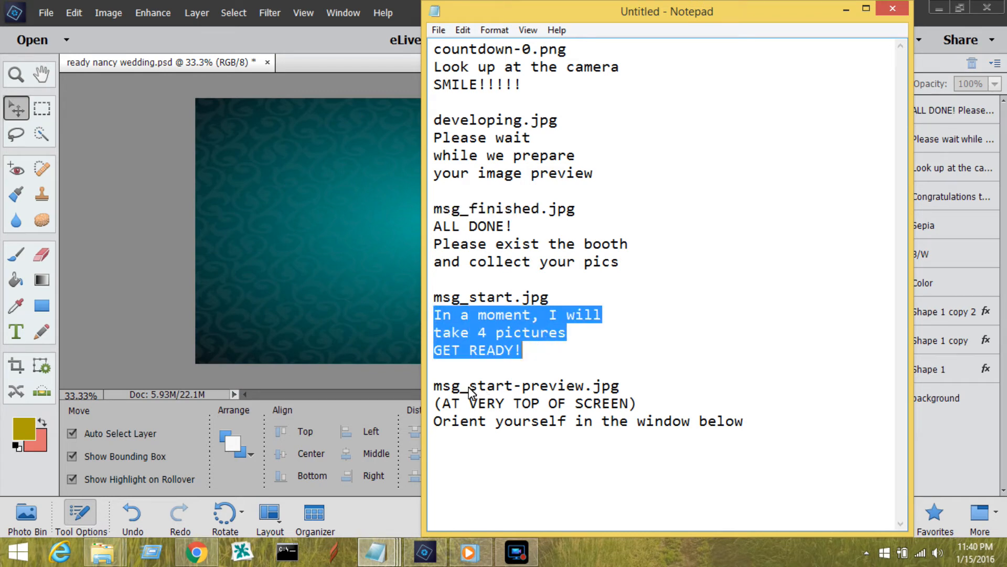
Return to Photoshop Elements and add the copied "In a moment" message as a horizontal text layer near the canvas center
{"action": "left_click", "coordinate": [169, 306]}
{"action": "left_click", "coordinate": [16, 331]}
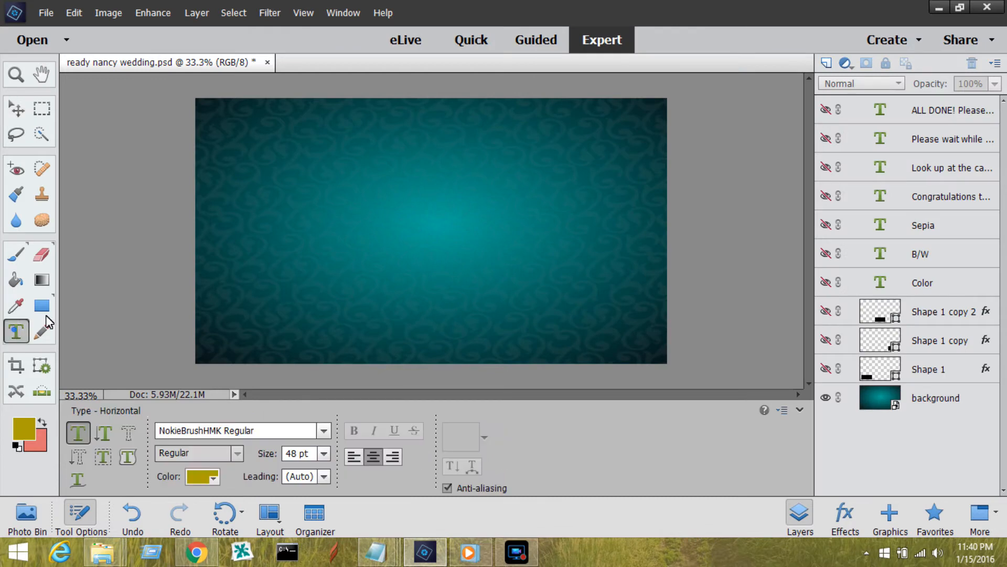
{"action": "left_click", "coordinate": [459, 224]}
{"action": "key", "text": "ctrl+v"}
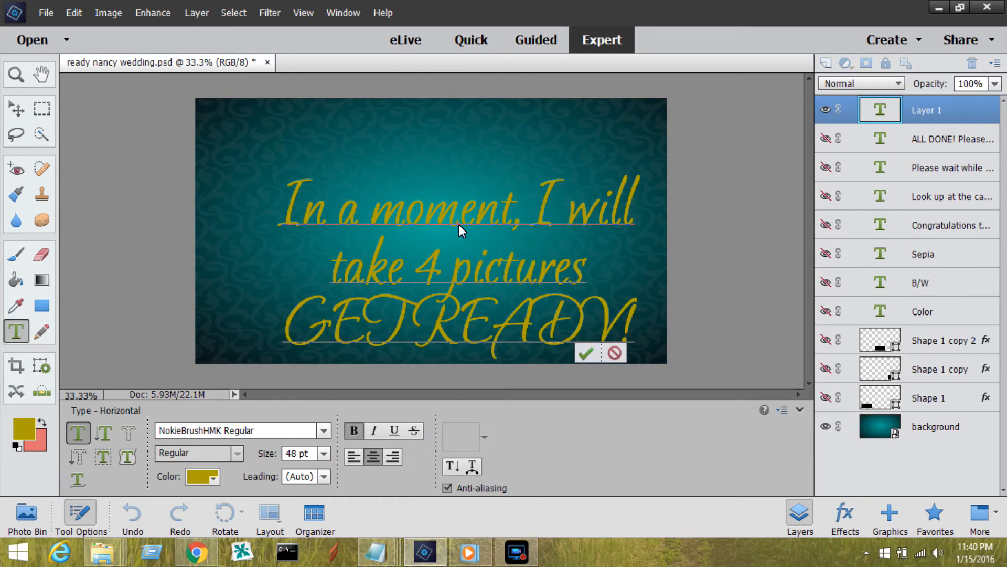
{"action": "left_click", "coordinate": [586, 353]}
Center the "In a moment" text on the background layer both horizontally and vertically, and deselect the layers
{"action": "key", "text": "v"}
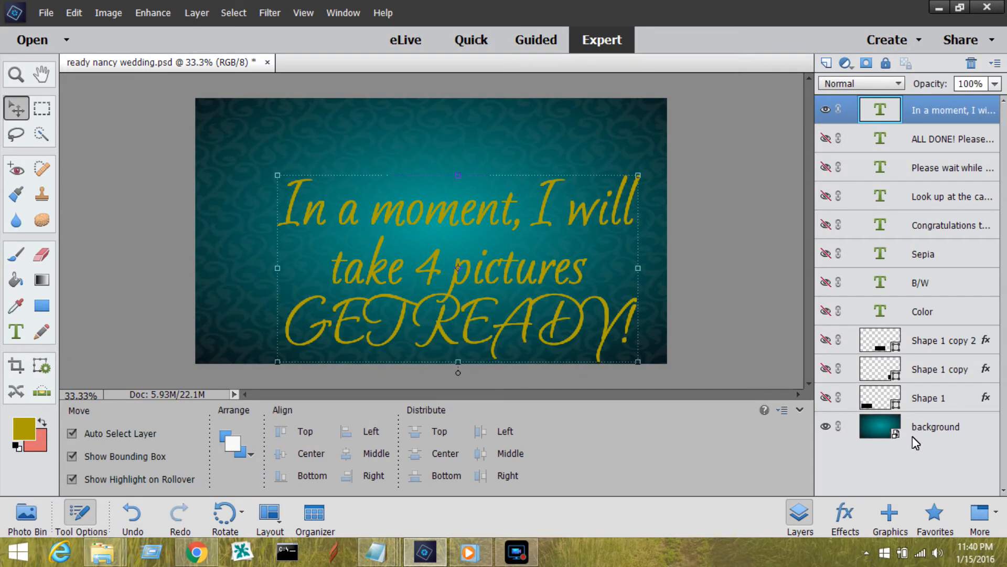
{"action": "left_click", "coordinate": [912, 436]}
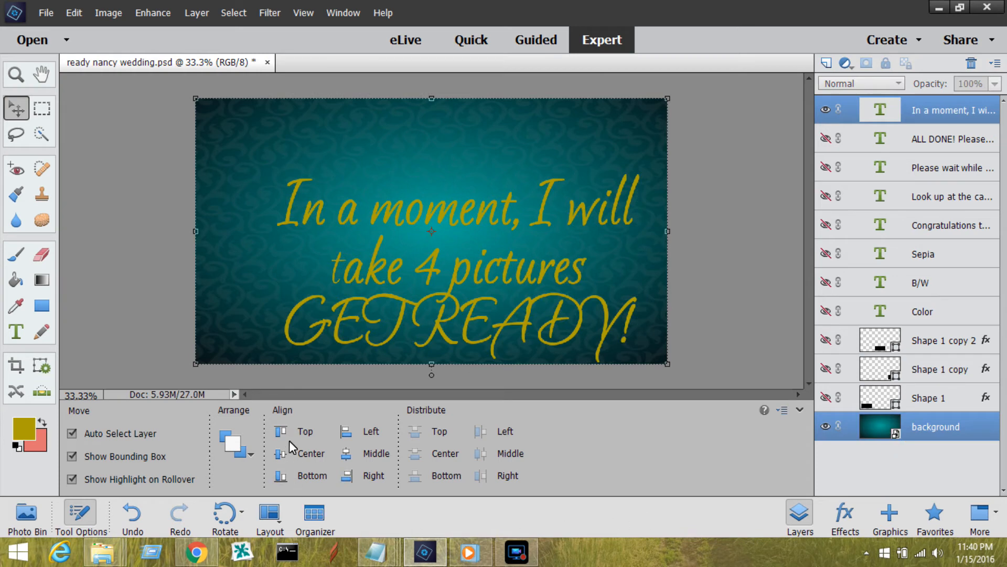
{"action": "left_click", "coordinate": [346, 454]}
{"action": "left_click", "coordinate": [346, 454]}
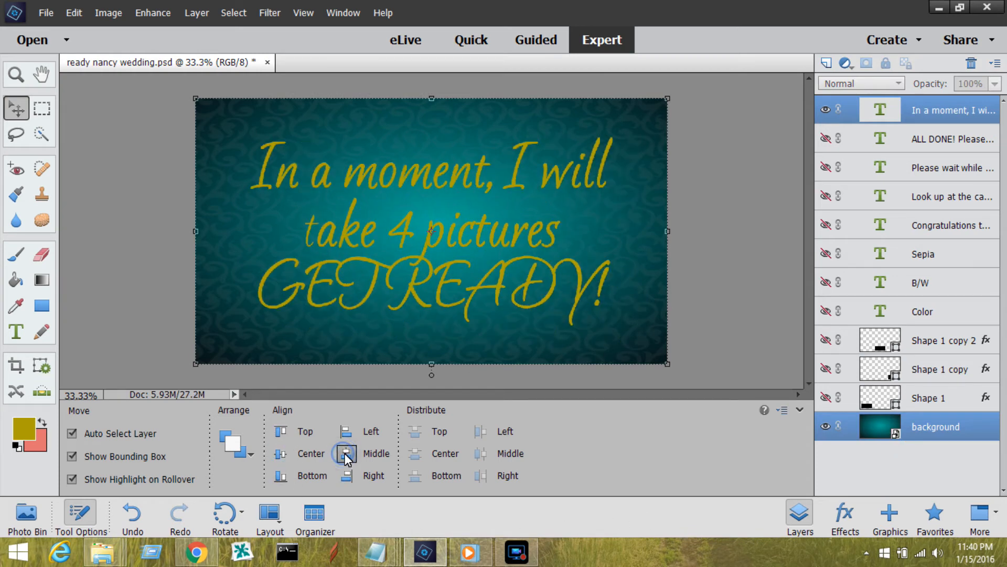
{"action": "left_click", "coordinate": [719, 235]}
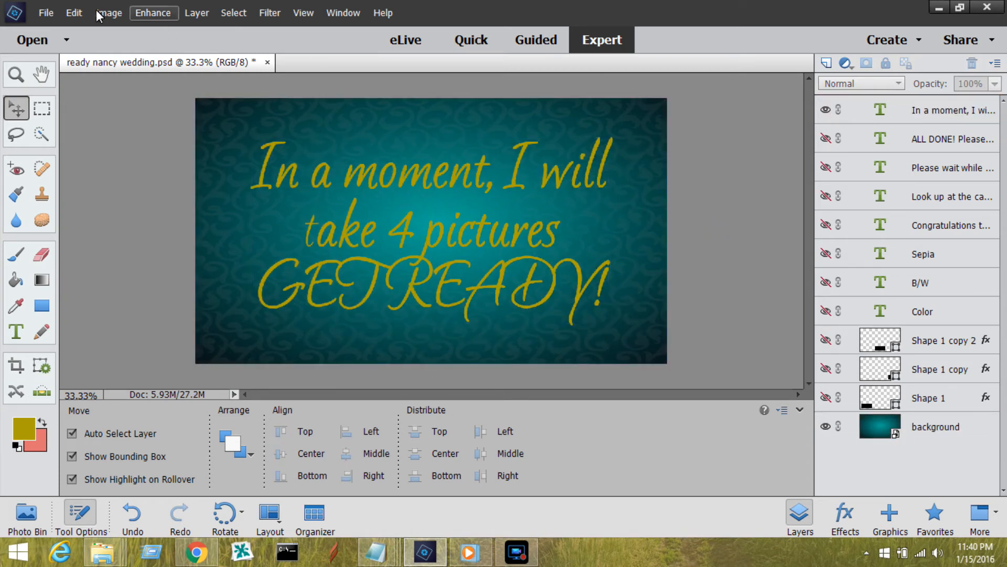
Switch to the Notepad list and copy the file name msg_start without its extension
{"action": "left_click", "coordinate": [46, 13]}
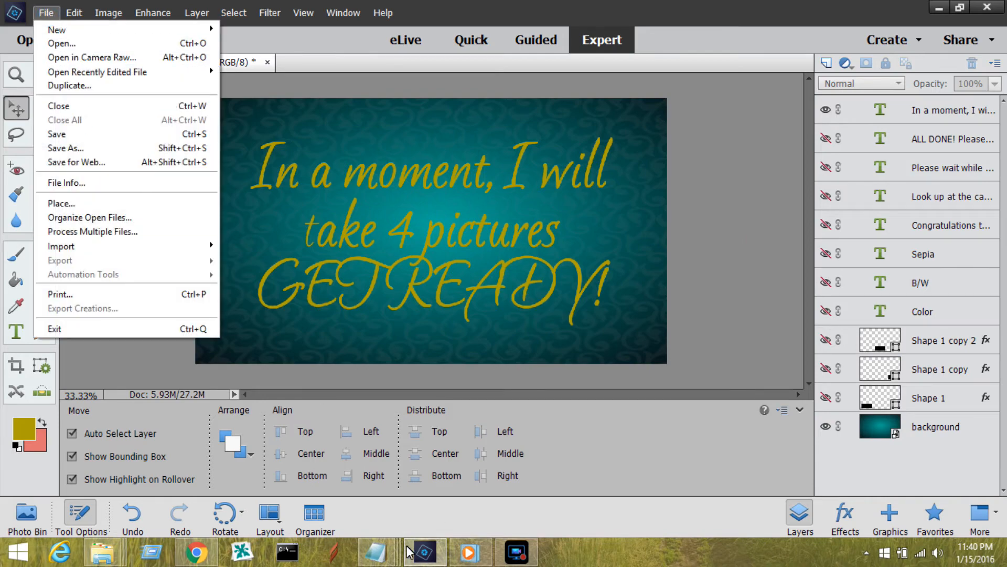
{"action": "left_click", "coordinate": [376, 550]}
{"action": "left_click", "coordinate": [433, 472]}
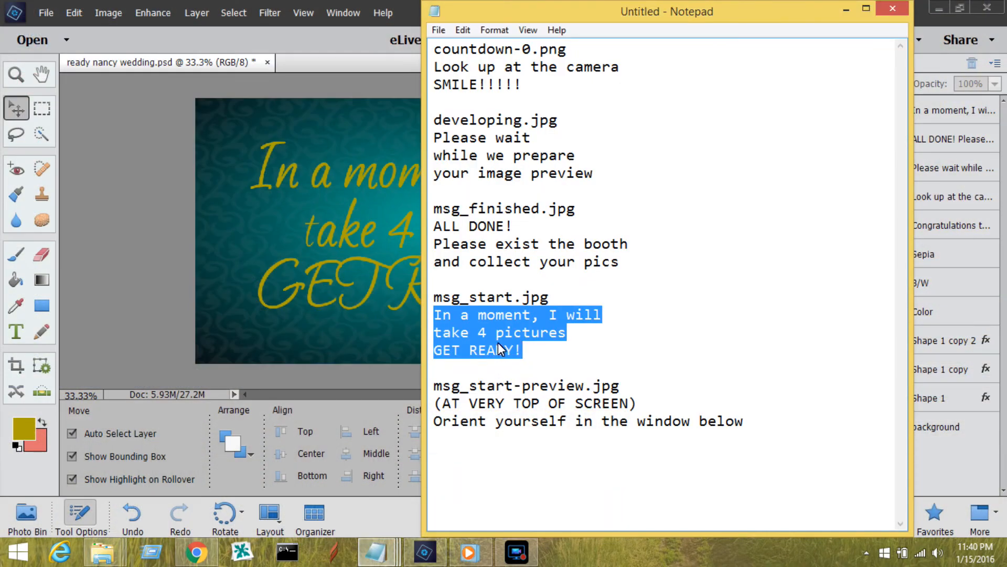
{"action": "left_click_drag", "start_coordinate": [512, 298], "coordinate": [423, 298]}
{"action": "key", "text": "ctrl+c"}
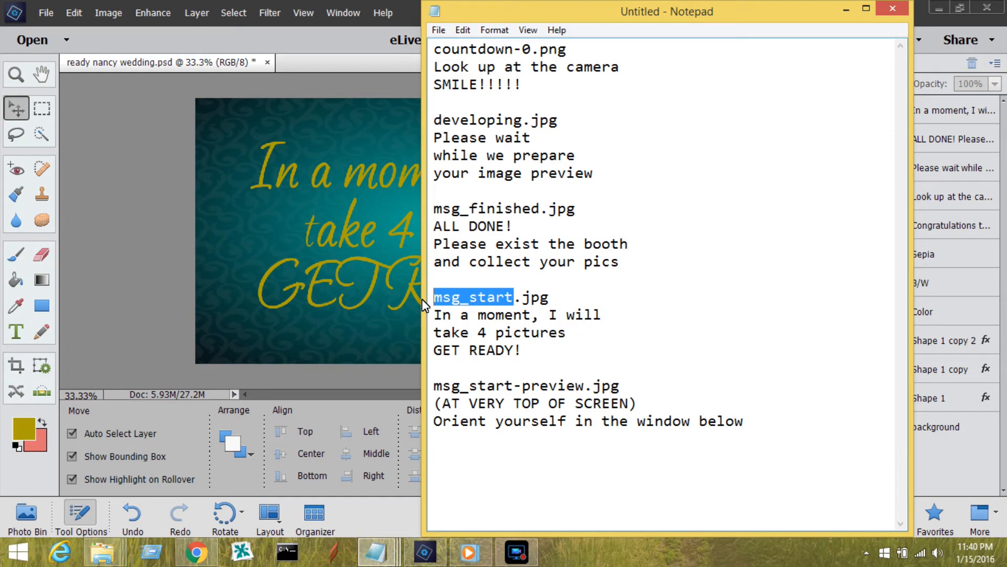
Return to Photoshop Elements and save the "In a moment" screen as a JPEG named msg_start, accepting the JPEG options
{"action": "left_click", "coordinate": [149, 279]}
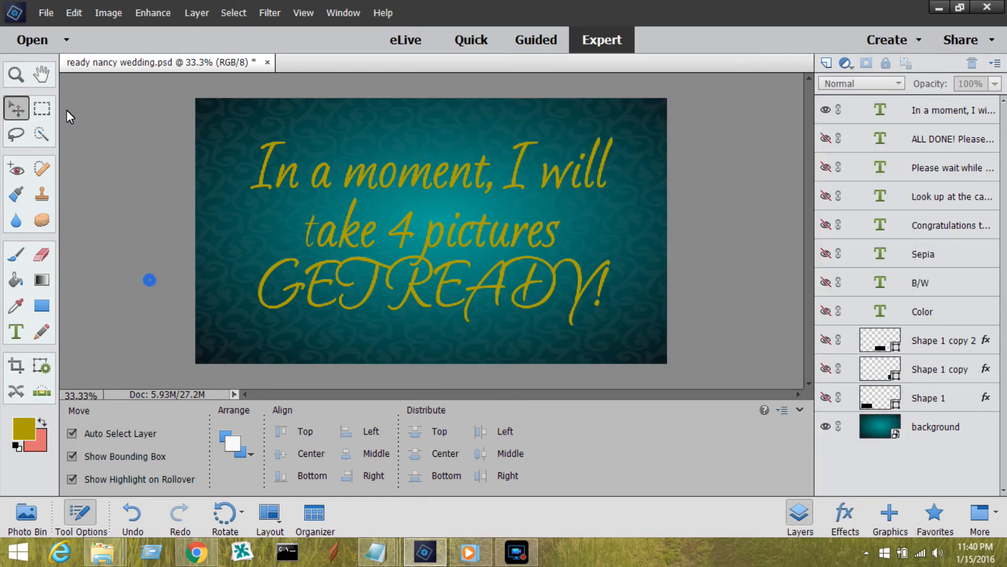
{"action": "left_click", "coordinate": [46, 13]}
{"action": "left_click", "coordinate": [74, 148]}
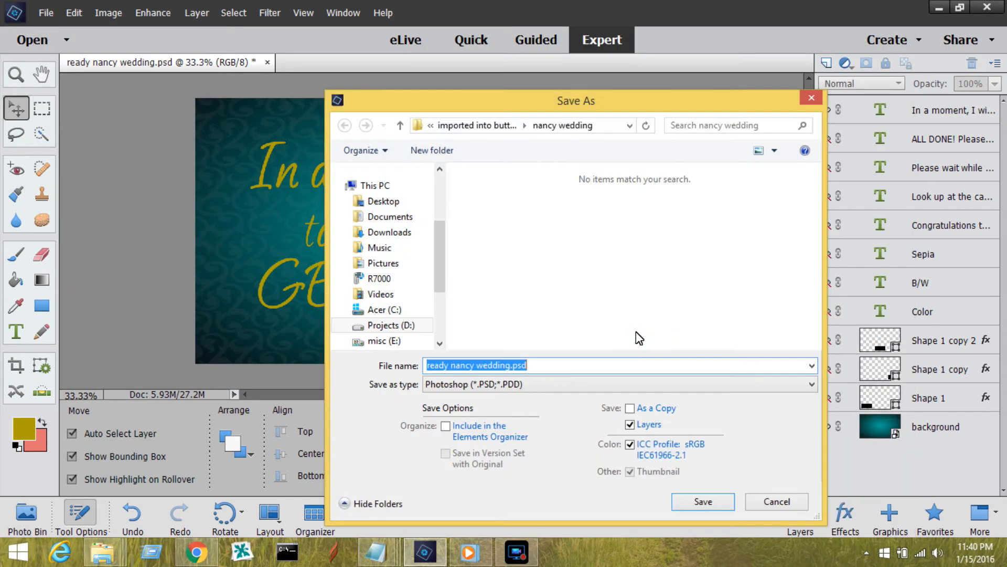
{"action": "key", "text": "ctrl+v"}
{"action": "left_click", "coordinate": [618, 389]}
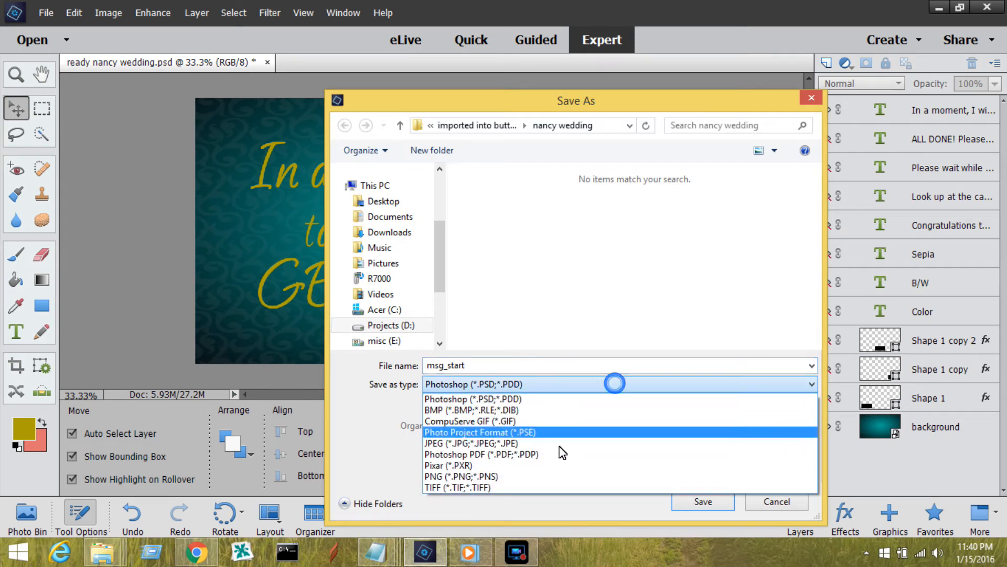
{"action": "left_click", "coordinate": [543, 443]}
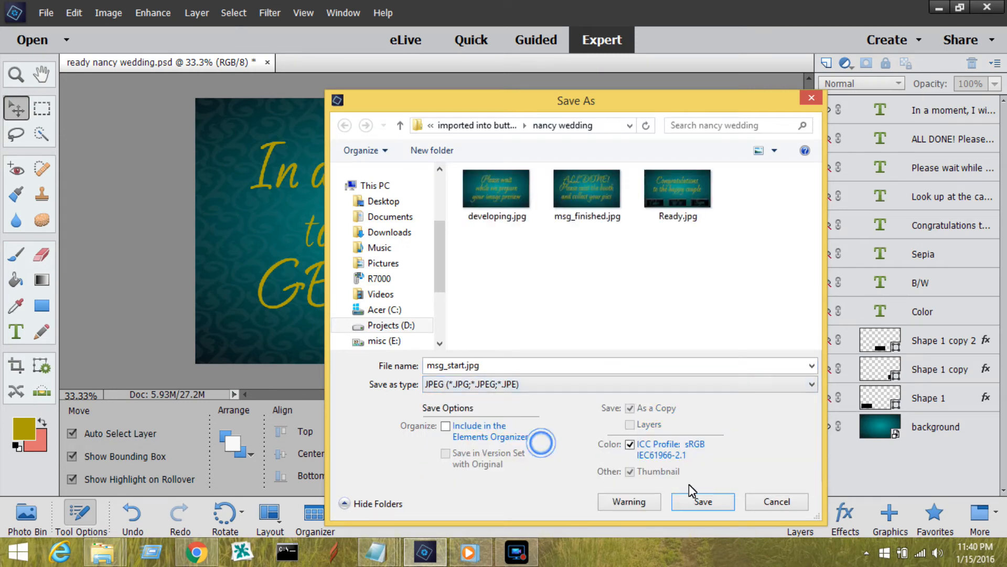
{"action": "left_click", "coordinate": [708, 502]}
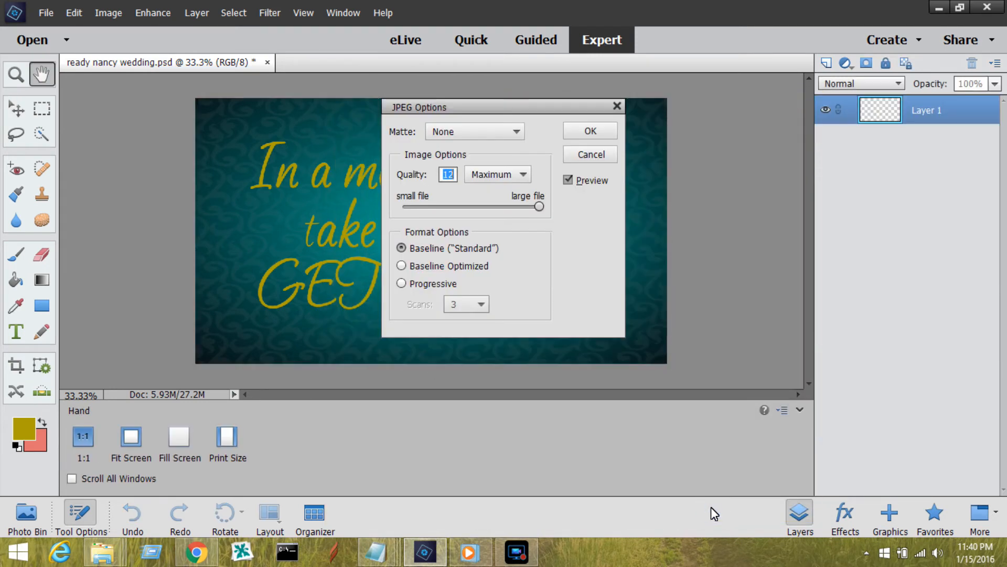
{"action": "left_click", "coordinate": [591, 132]}
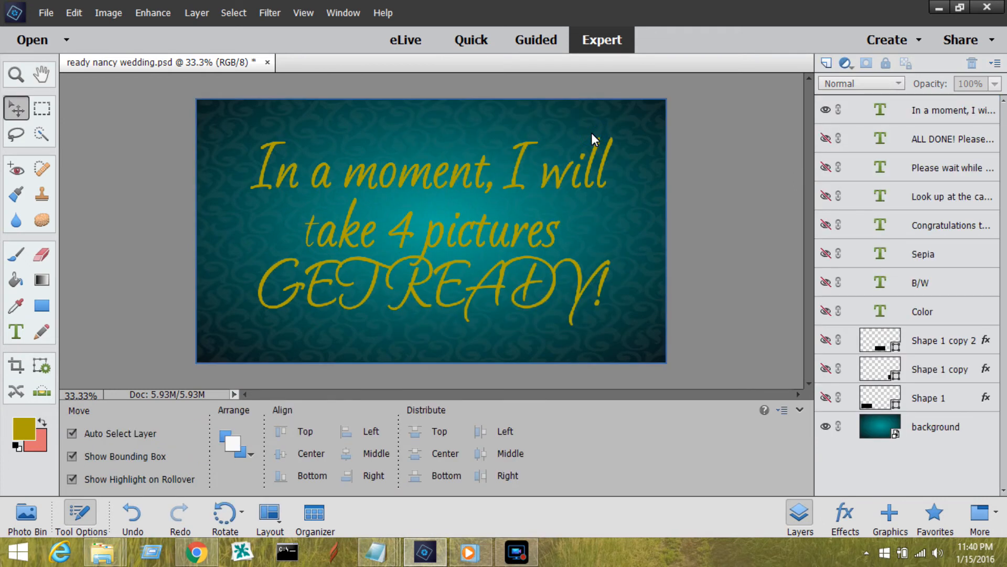
Hide the "In a moment" layer and copy the msg_start-preview.jpg message "Orient yourself in the window below" from Notepad
{"action": "left_click", "coordinate": [825, 111]}
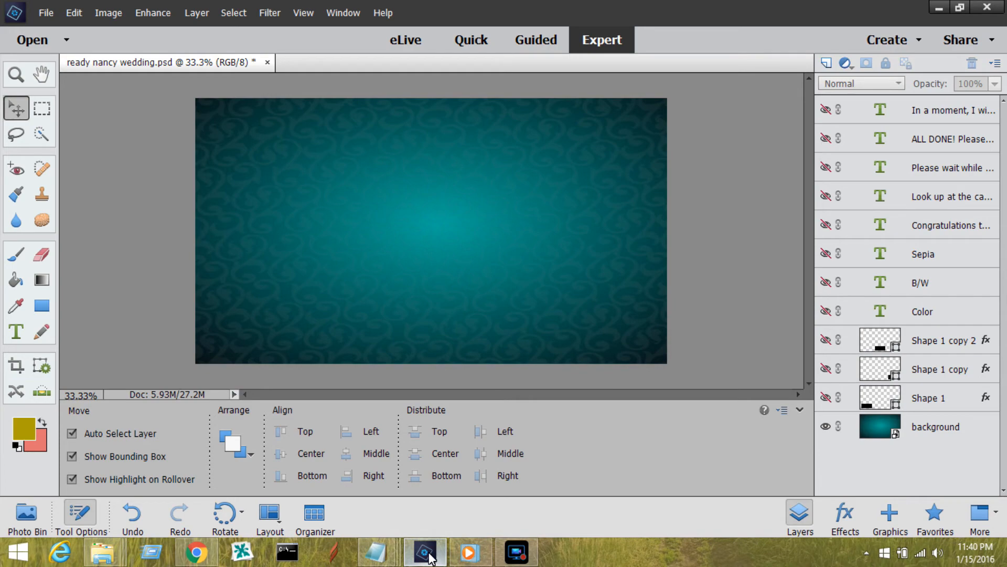
{"action": "mouse_move", "coordinate": [379, 551]}
{"action": "left_click", "coordinate": [397, 508]}
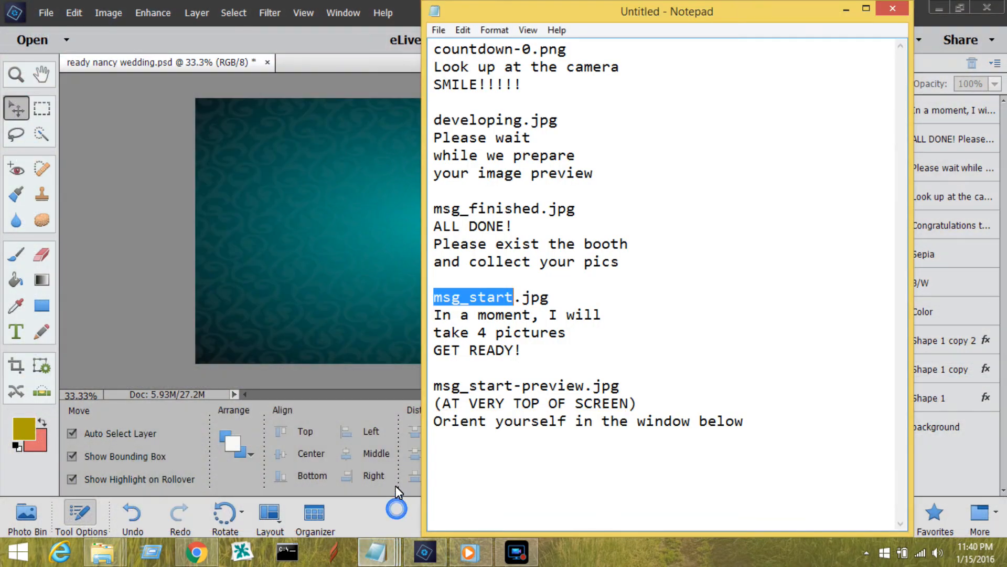
{"action": "left_click_drag", "start_coordinate": [434, 422], "coordinate": [747, 431]}
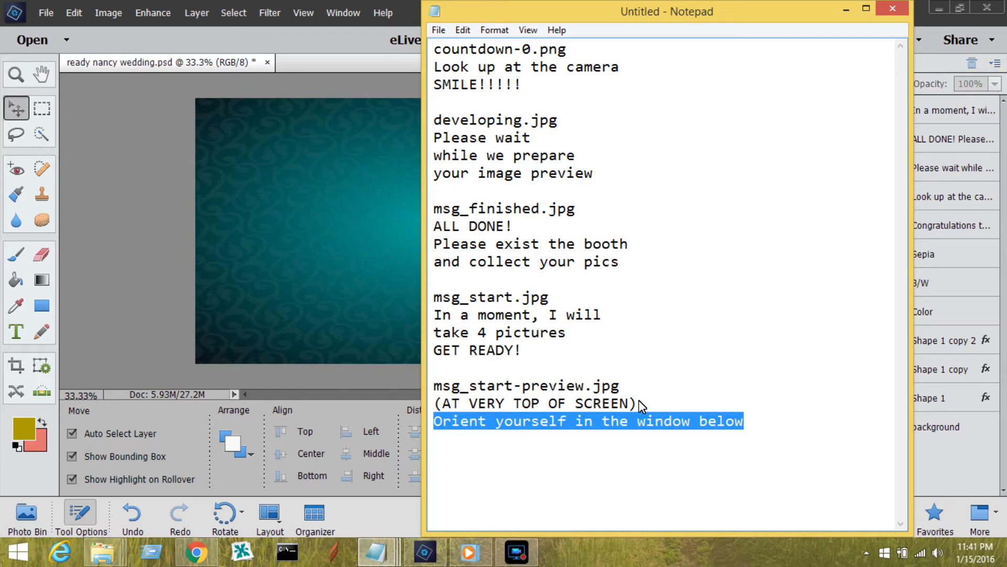
Return to Photoshop Elements and add the copied "Orient yourself in the window below" message as a horizontal text layer on the canvas
{"action": "left_click", "coordinate": [319, 216]}
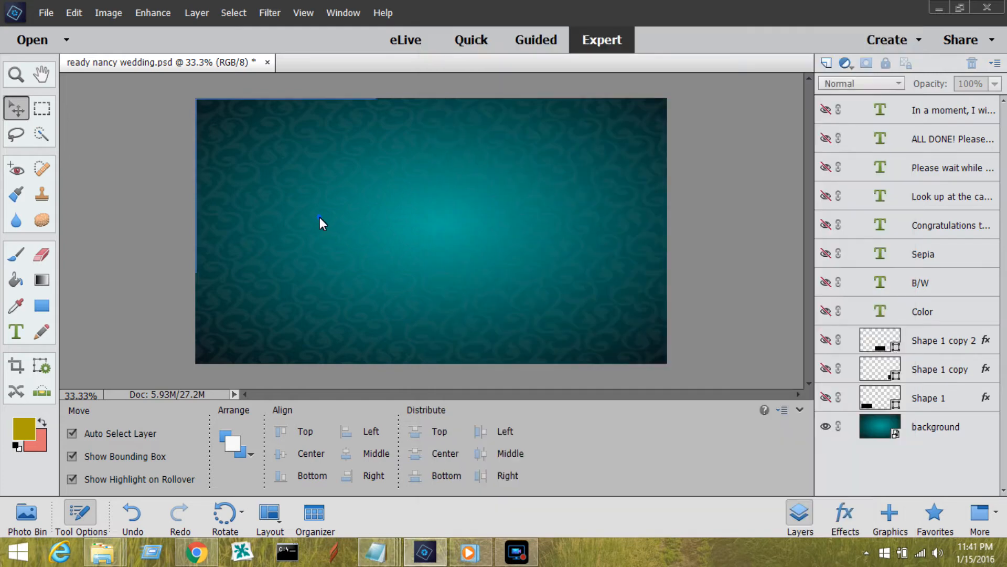
{"action": "left_click", "coordinate": [20, 336]}
{"action": "left_click", "coordinate": [372, 234]}
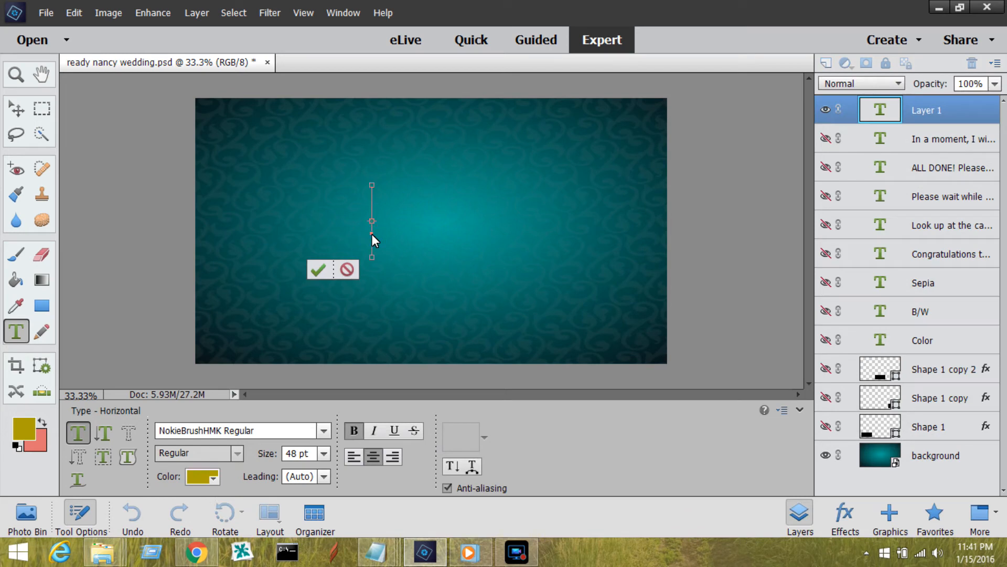
{"action": "key", "text": "ctrl+v"}
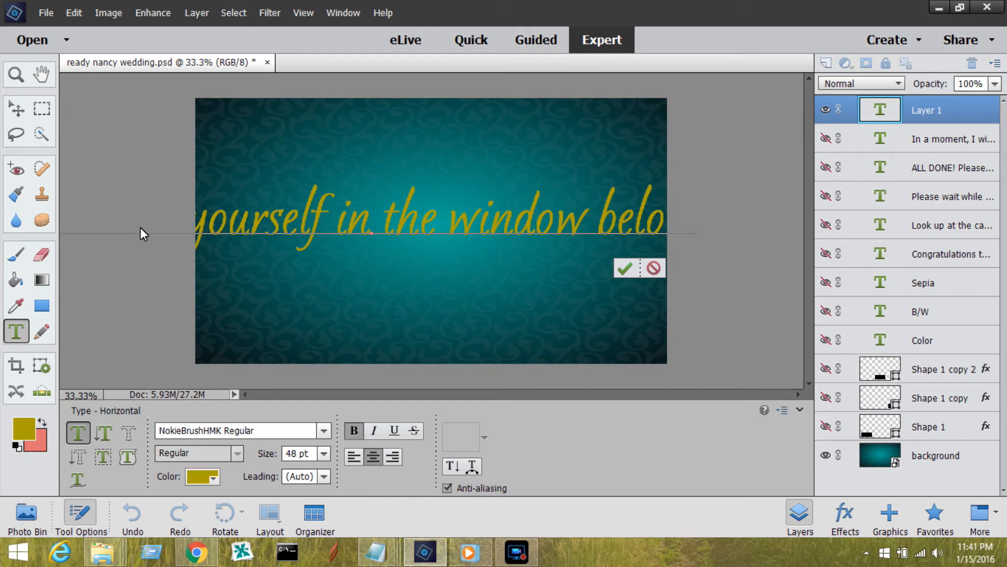
Set the "Orient yourself in the window below" text to 30 pt and commit the text edit
{"action": "double_click", "coordinate": [881, 113]}
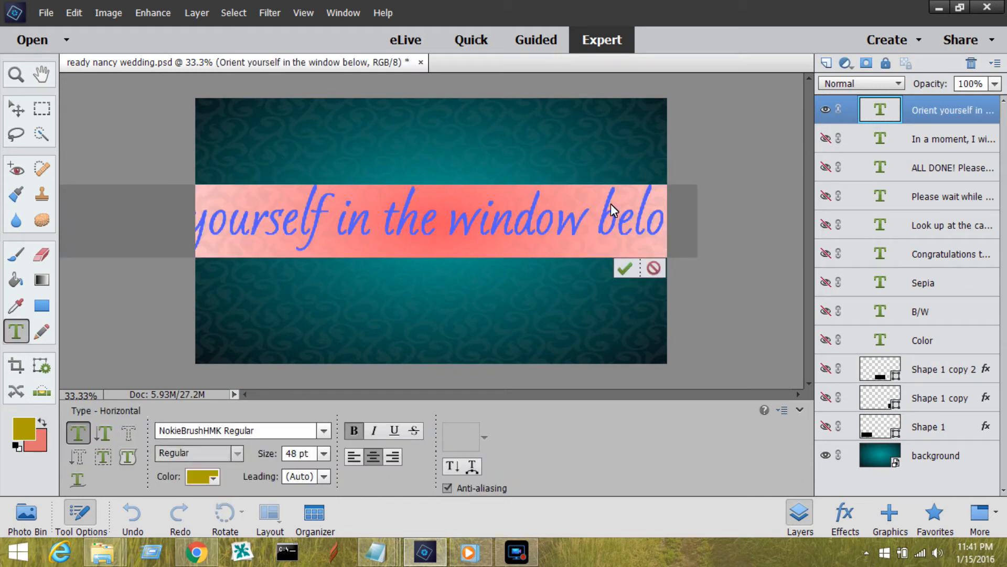
{"action": "left_click", "coordinate": [322, 458]}
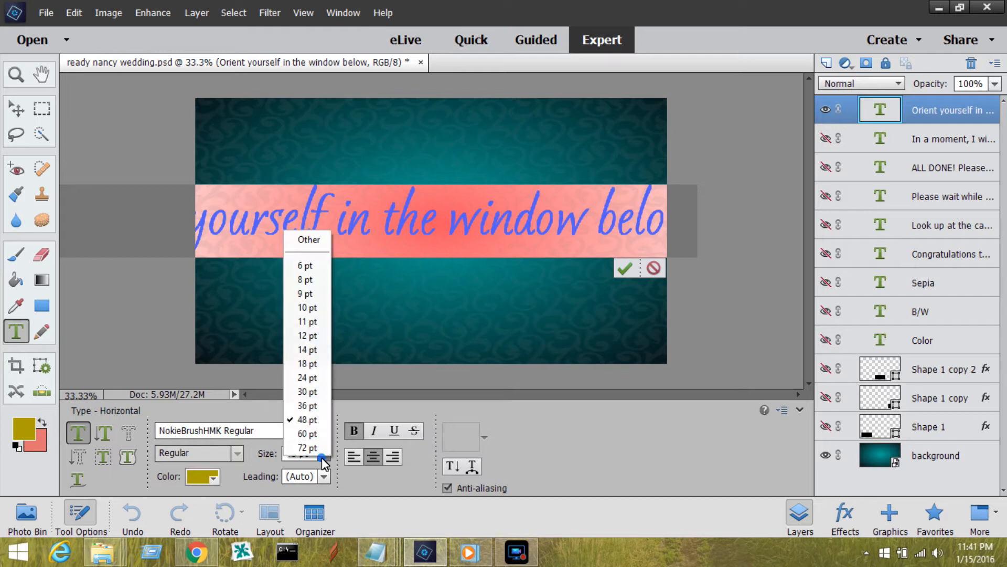
{"action": "left_click", "coordinate": [324, 400]}
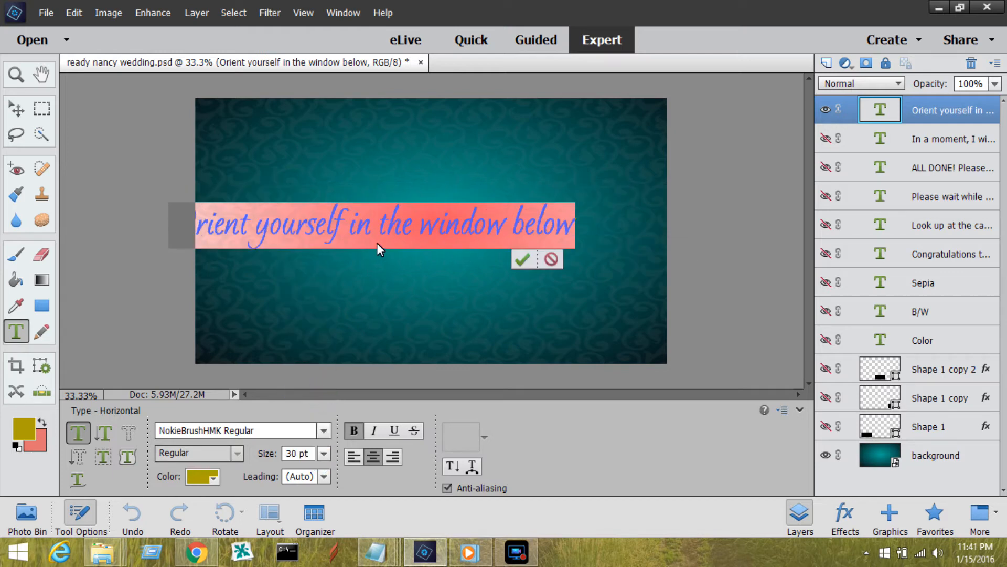
{"action": "left_click", "coordinate": [520, 257]}
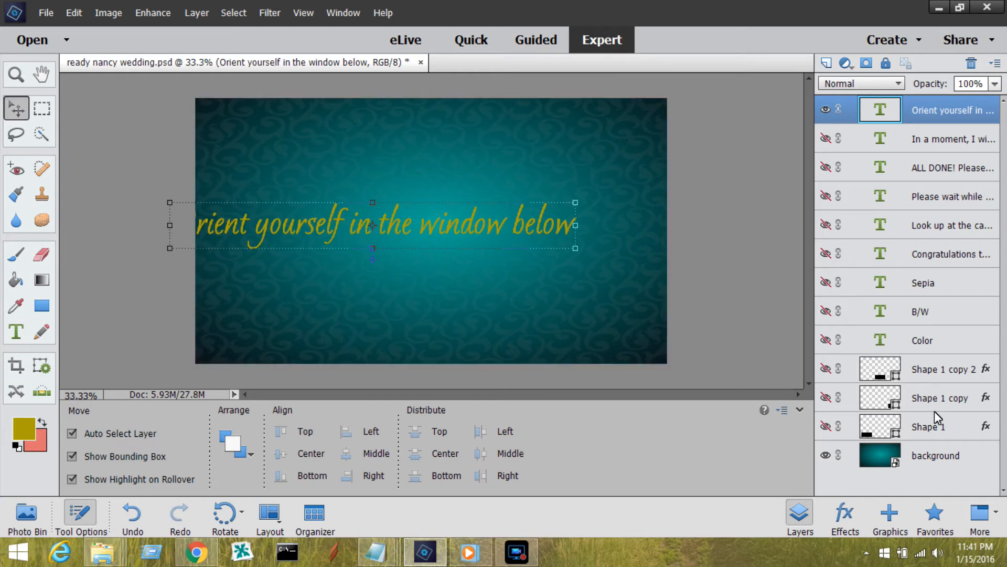
Center the "Orient yourself" text horizontally with the background layer and reposition both together so the background fills the canvas
{"action": "left_click", "coordinate": [933, 456]}
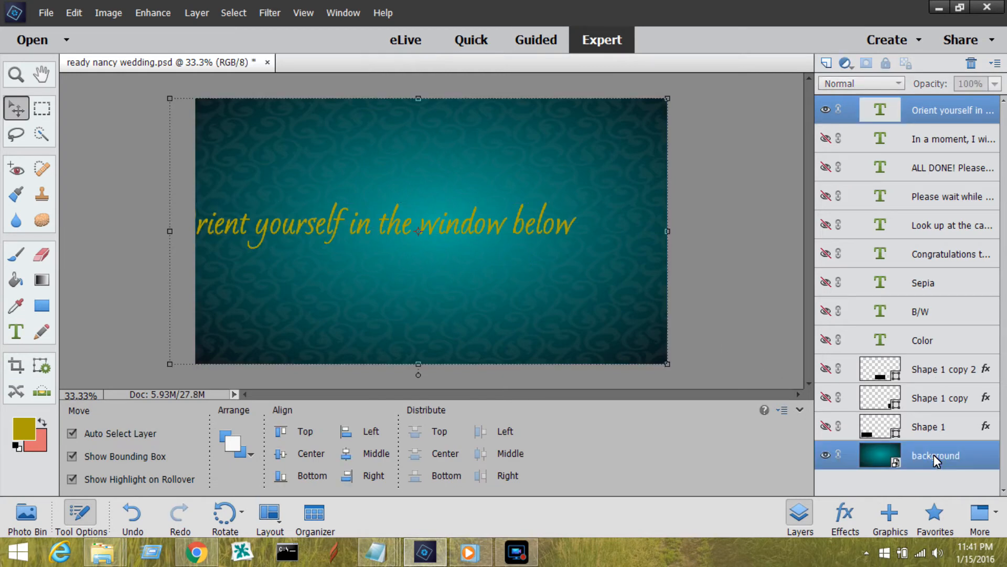
{"action": "left_click", "coordinate": [345, 454]}
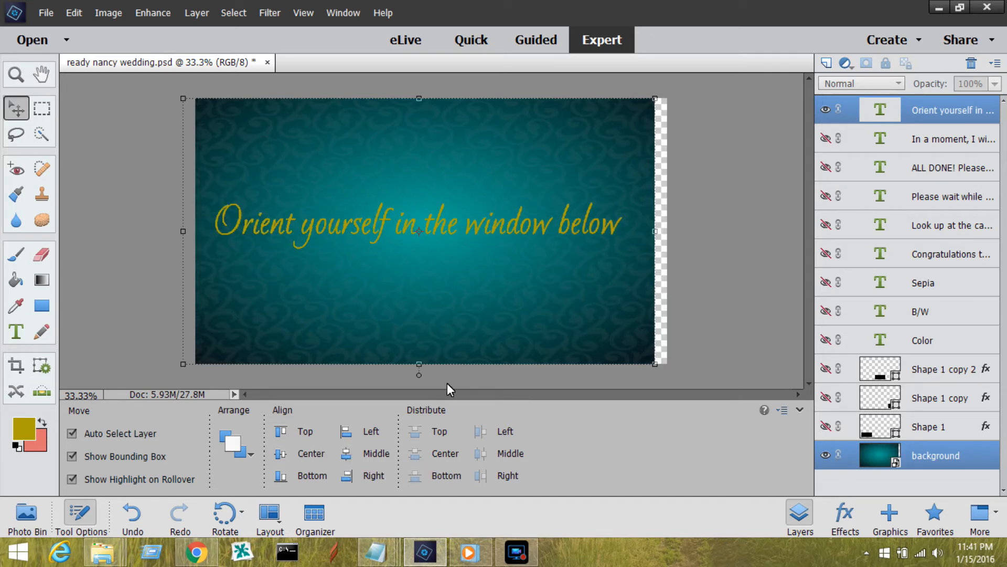
{"action": "left_click_drag", "start_coordinate": [511, 307], "coordinate": [524, 305]}
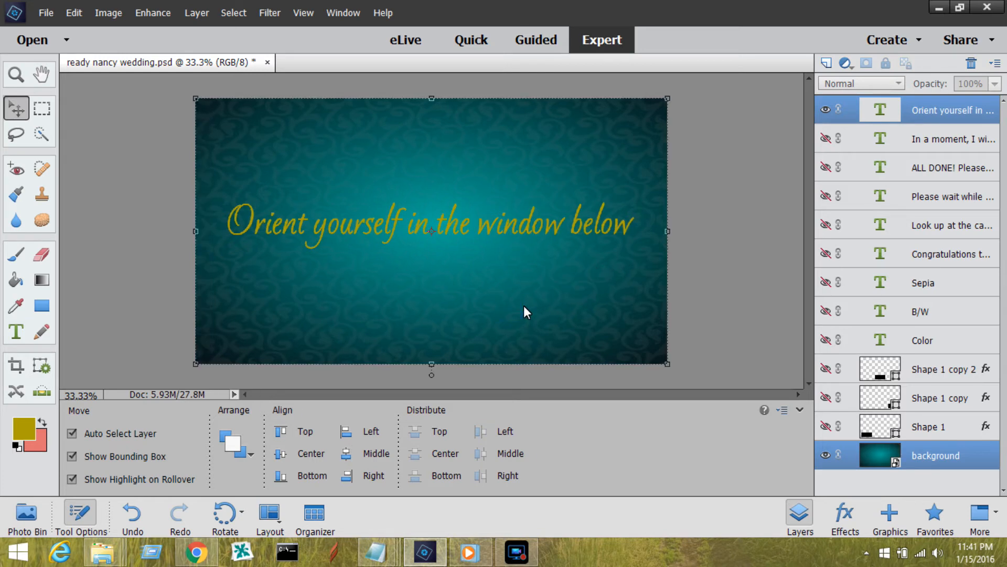
Move only the "Orient yourself" text layer straight up to the very top of the canvas and deselect it
{"action": "left_click", "coordinate": [971, 106]}
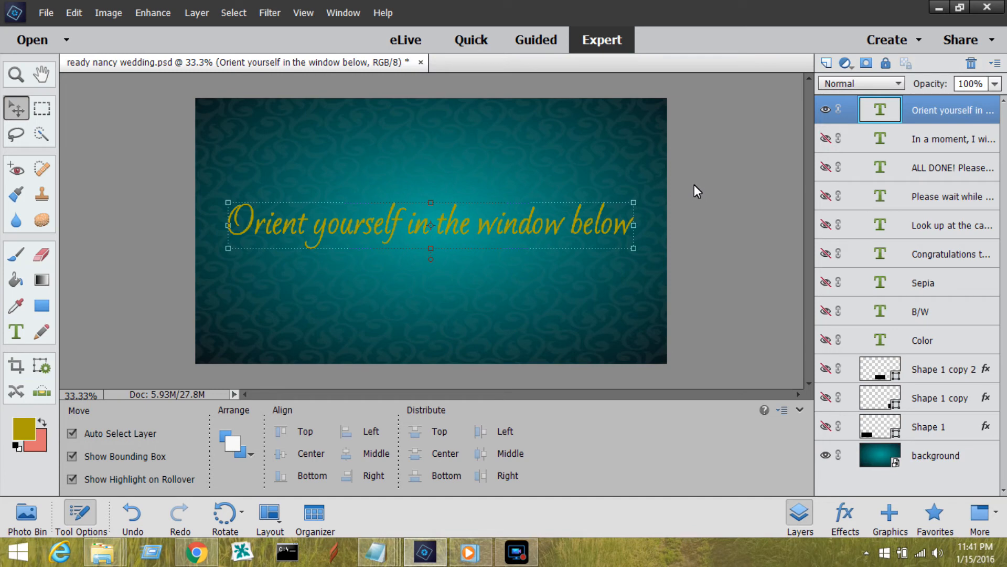
{"action": "key", "text": "Up"}
{"action": "key", "text": "Up"}
{"action": "key", "text": "Up"}
{"action": "key", "text": "Up"}
{"action": "key", "text": "Up"}
{"action": "key", "text": "Up"}
{"action": "key", "text": "Up"}
{"action": "key", "text": "Up"}
{"action": "key", "text": "Up"}
{"action": "key", "text": "Up"}
{"action": "key", "text": "Up"}
{"action": "key", "text": "Up"}
{"action": "key", "text": "Up"}
{"action": "key", "text": "Up"}
{"action": "key", "text": "Up"}
{"action": "key", "text": "Up"}
{"action": "key", "text": "Up"}
{"action": "key", "text": "Up"}
{"action": "key", "text": "Up"}
{"action": "key", "text": "Up"}
{"action": "key", "text": "Up"}
{"action": "key", "text": "Up"}
{"action": "key", "text": "Up"}
{"action": "key", "text": "Up"}
{"action": "key", "text": "Up"}
{"action": "key", "text": "Up"}
{"action": "key", "text": "Up"}
{"action": "key", "text": "Up"}
{"action": "key", "text": "Up"}
{"action": "key", "text": "Up"}
{"action": "key", "text": "Up"}
{"action": "key", "text": "Up"}
{"action": "key", "text": "Up"}
{"action": "key", "text": "Up"}
{"action": "key", "text": "Up"}
{"action": "key", "text": "Up"}
{"action": "key", "text": "Up"}
{"action": "key", "text": "Up"}
{"action": "key", "text": "Up"}
{"action": "key", "text": "Up"}
{"action": "key", "text": "Up"}
{"action": "key", "text": "Up"}
{"action": "key", "text": "Up"}
{"action": "key", "text": "Up"}
{"action": "key", "text": "Up"}
{"action": "key", "text": "Up"}
{"action": "key", "text": "Up"}
{"action": "key", "text": "Up"}
{"action": "key", "text": "Up"}
{"action": "key", "text": "Up"}
{"action": "key", "text": "Up"}
{"action": "key", "text": "Up"}
{"action": "key", "text": "Up"}
{"action": "key", "text": "Up"}
{"action": "key", "text": "Up"}
{"action": "key", "text": "Up"}
{"action": "key", "text": "Up"}
{"action": "key", "text": "Up"}
{"action": "key", "text": "Up"}
{"action": "key", "text": "Up"}
{"action": "key", "text": "Up"}
{"action": "key", "text": "Up"}
{"action": "key", "text": "Up"}
{"action": "key", "text": "Up"}
{"action": "key", "text": "Up"}
{"action": "key", "text": "Up"}
{"action": "key", "text": "Up"}
{"action": "key", "text": "Up"}
{"action": "key", "text": "Up"}
{"action": "key", "text": "Up"}
{"action": "key", "text": "Up"}
{"action": "key", "text": "Up"}
{"action": "key", "text": "Up"}
{"action": "key", "text": "Up"}
{"action": "key", "text": "Up"}
{"action": "key", "text": "Up"}
{"action": "key", "text": "Up"}
{"action": "key", "text": "Up"}
{"action": "key", "text": "Up"}
{"action": "key", "text": "Up"}
{"action": "key", "text": "Up"}
{"action": "key", "text": "Up"}
{"action": "key", "text": "Up"}
{"action": "key", "text": "Up"}
{"action": "key", "text": "Up"}
{"action": "key", "text": "Up"}
{"action": "key", "text": "Up"}
{"action": "key", "text": "Up"}
{"action": "key", "text": "Up"}
{"action": "key", "text": "Up"}
{"action": "key", "text": "Up"}
{"action": "key", "text": "Up"}
{"action": "key", "text": "Up"}
{"action": "key", "text": "Up"}
{"action": "key", "text": "Up"}
{"action": "key", "text": "Up"}
{"action": "key", "text": "Up"}
{"action": "key", "text": "Up"}
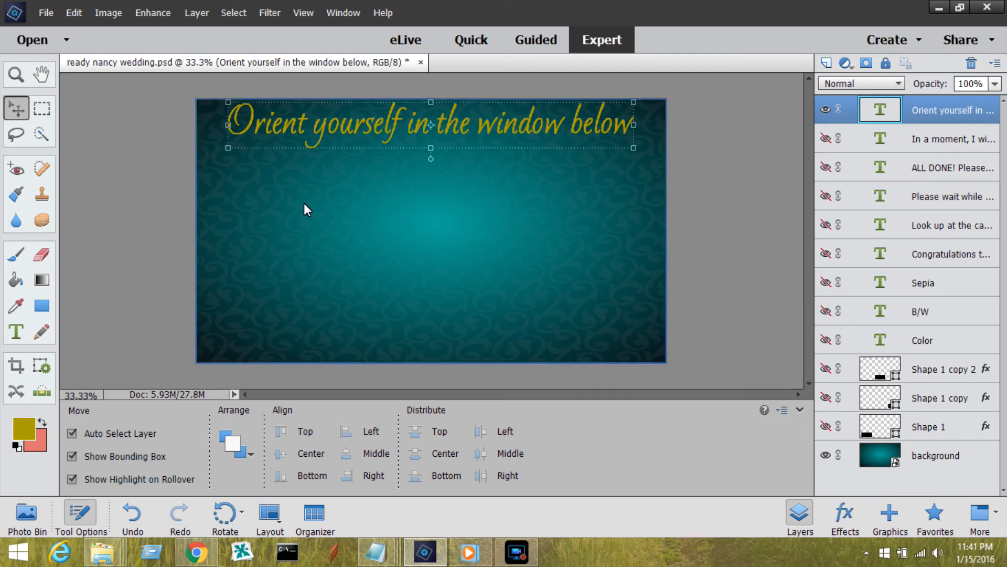
{"action": "left_click", "coordinate": [99, 261]}
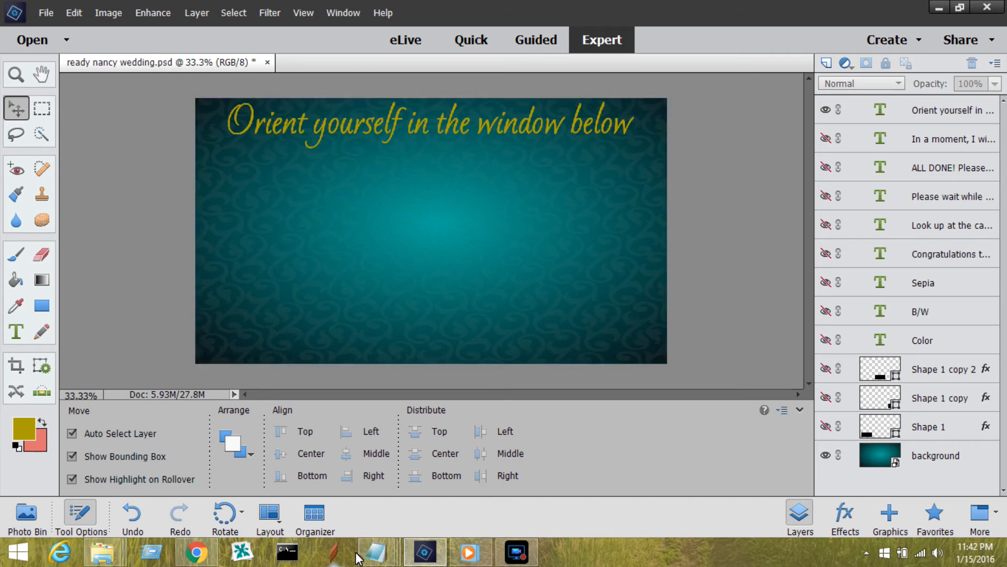
Switch to the Notepad list and copy the file name msg_start-preview without its extension
{"action": "mouse_move", "coordinate": [374, 551]}
{"action": "left_click", "coordinate": [413, 507]}
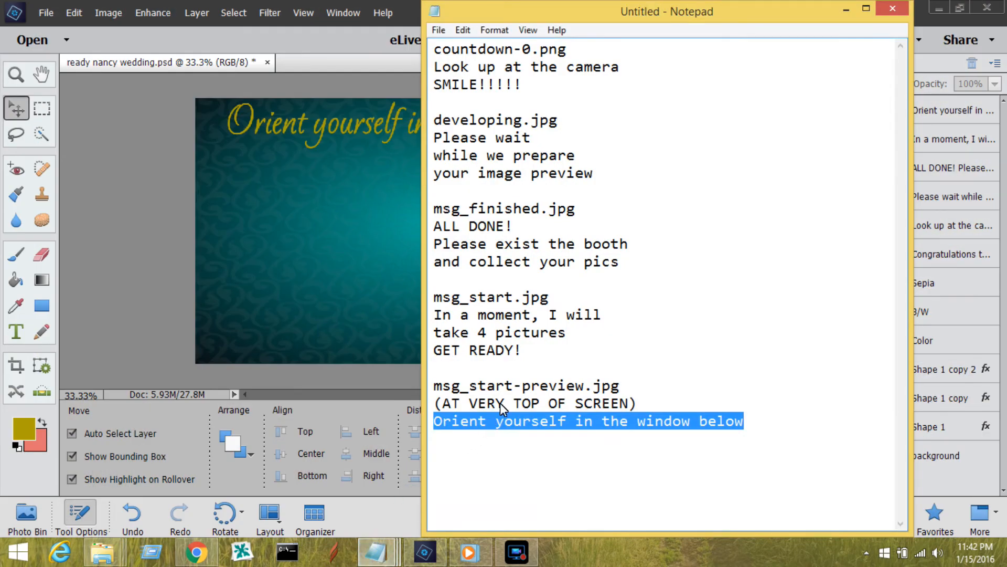
{"action": "left_click_drag", "start_coordinate": [584, 386], "coordinate": [420, 393]}
{"action": "key", "text": "ctrl+c"}
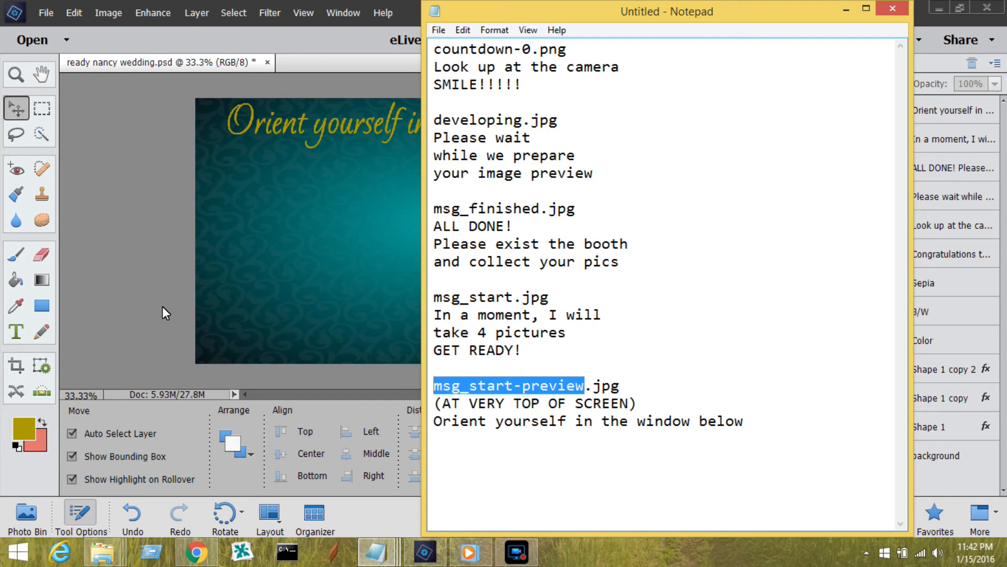
Return to Photoshop Elements and save the "Orient yourself" screen as a JPEG named msg_start-preview, accepting the JPEG options
{"action": "left_click", "coordinate": [51, 14]}
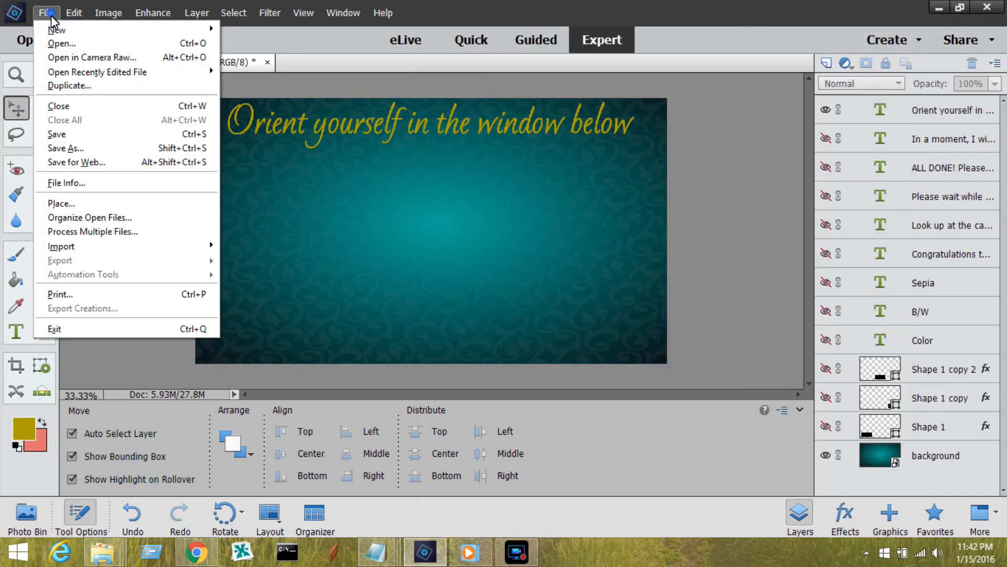
{"action": "left_click", "coordinate": [89, 152]}
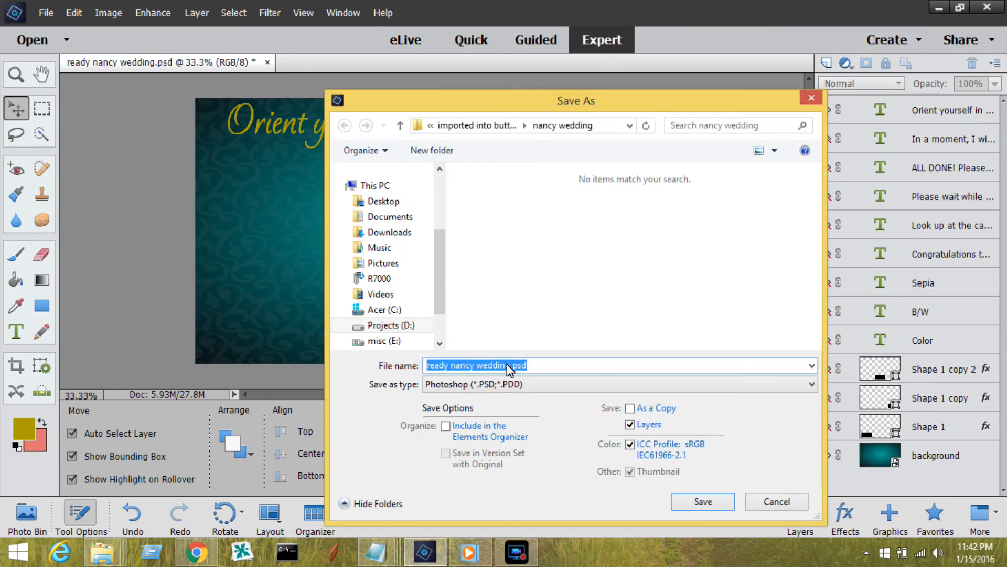
{"action": "key", "text": "ctrl+v"}
{"action": "left_click", "coordinate": [511, 387]}
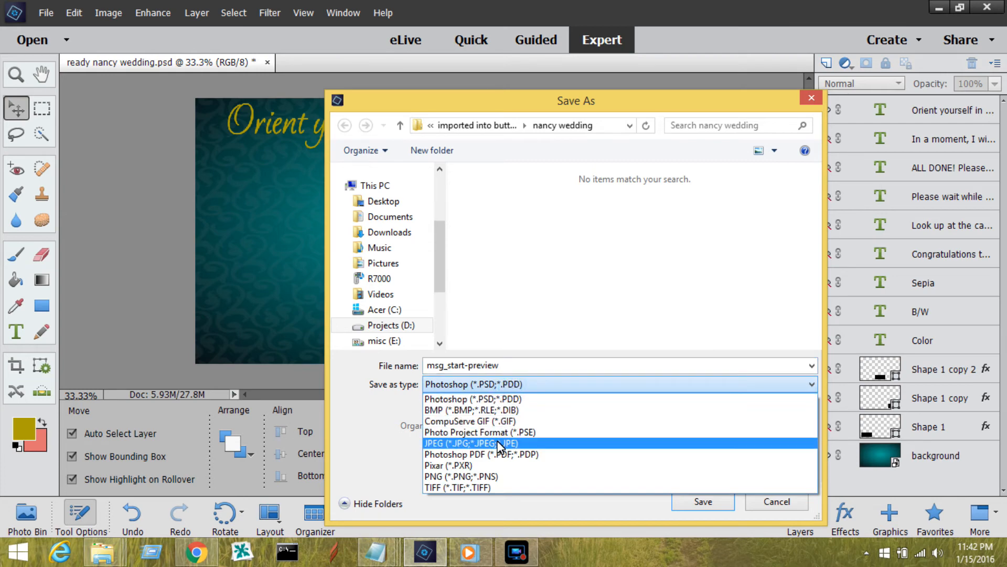
{"action": "left_click", "coordinate": [499, 444]}
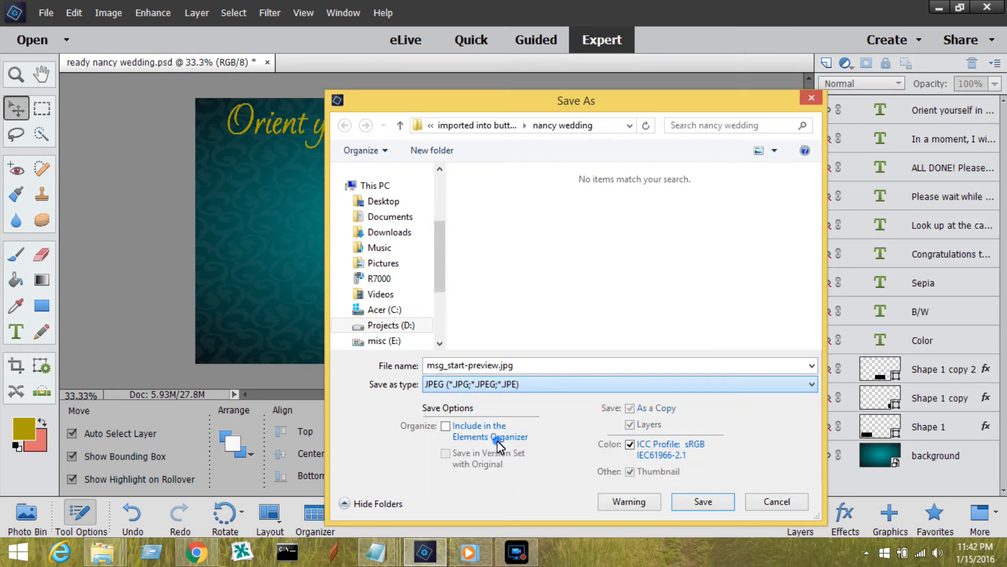
{"action": "left_click", "coordinate": [693, 501]}
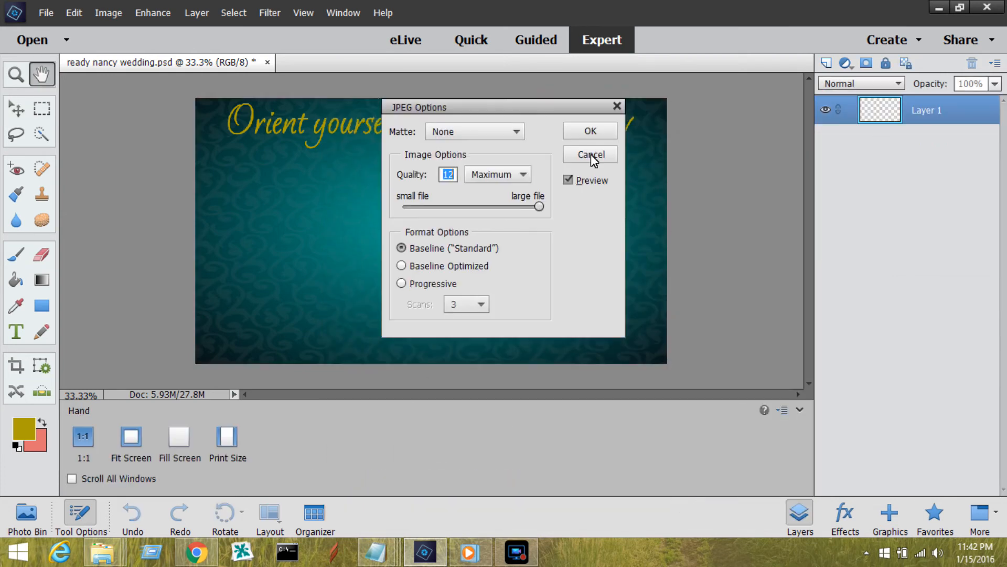
{"action": "left_click", "coordinate": [590, 132]}
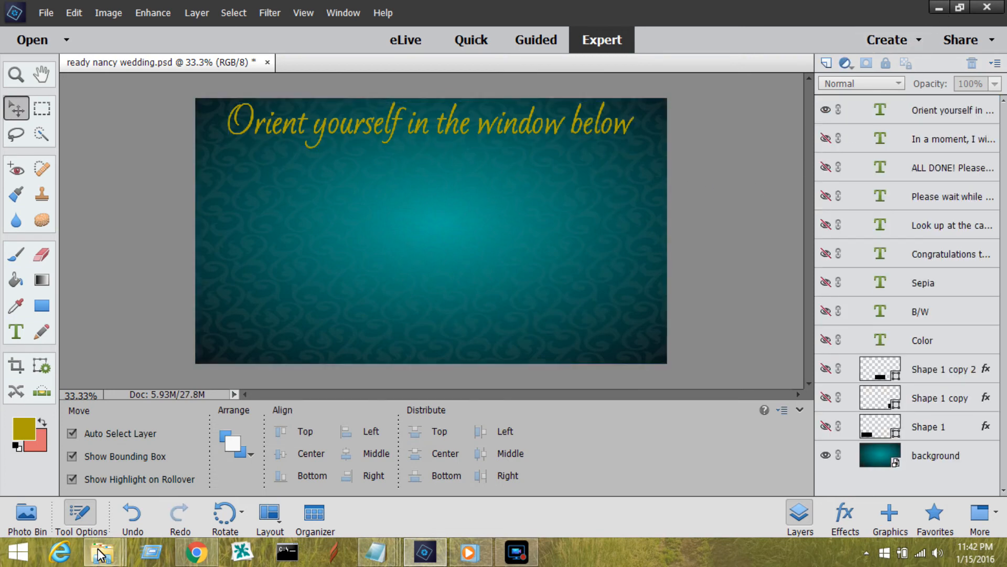
Check the exported message screens in the wedding project folder in File Explorer, and return to Photoshop Elements
{"action": "mouse_move", "coordinate": [98, 555]}
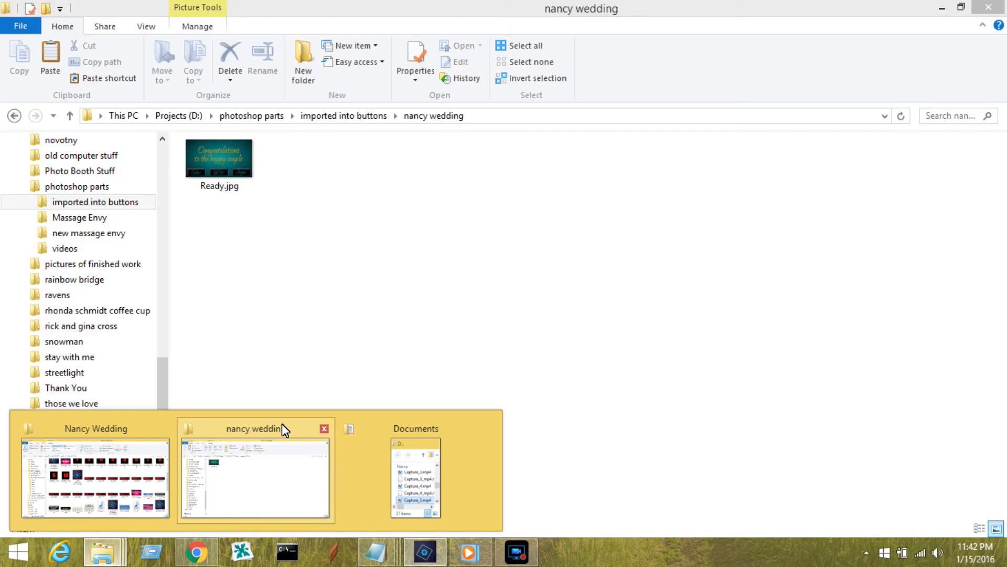
{"action": "left_click", "coordinate": [282, 424]}
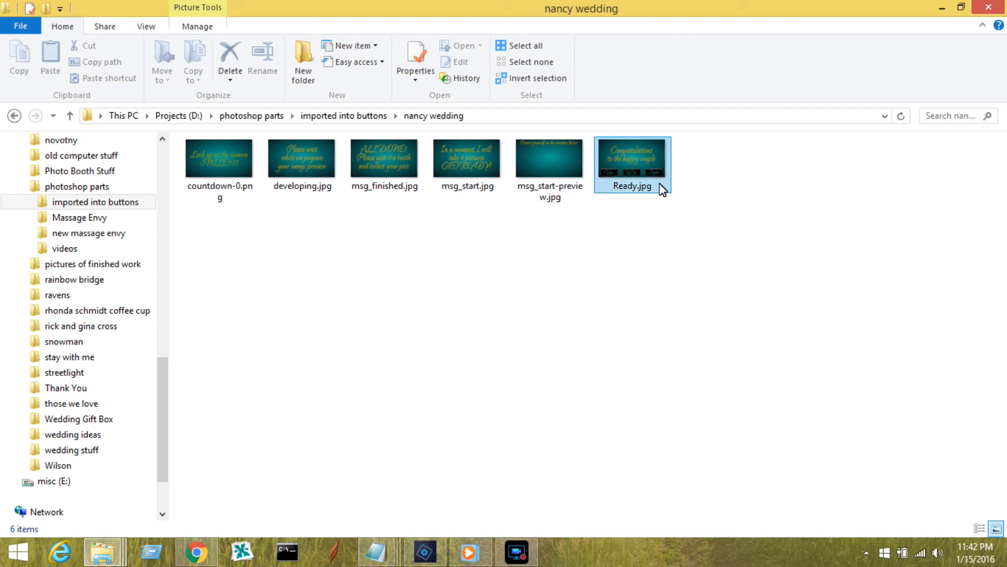
{"action": "left_click", "coordinate": [435, 559]}
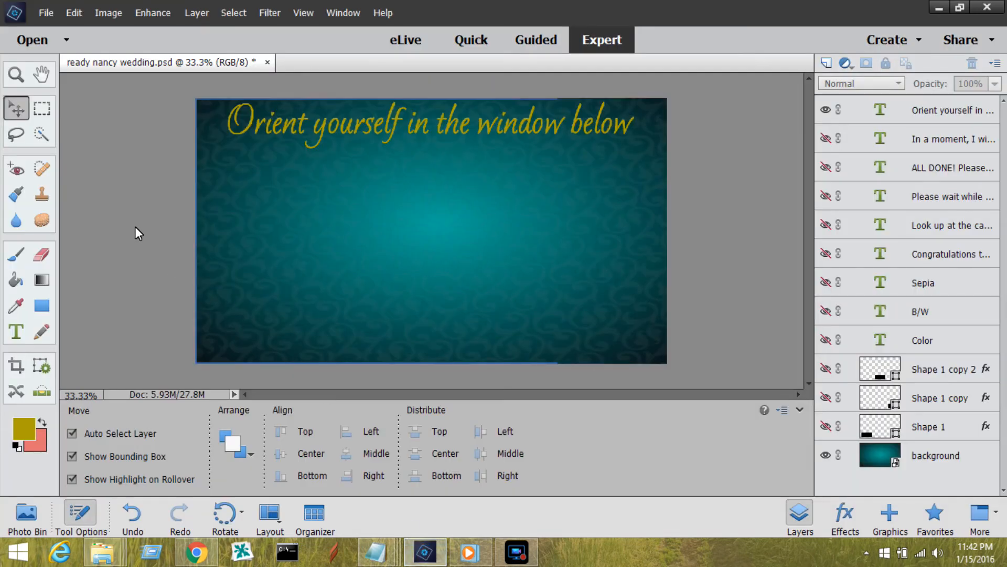
Save the layered wedding document as a Photoshop PSD file under its existing name in the wedding project folder
{"action": "left_click", "coordinate": [47, 14]}
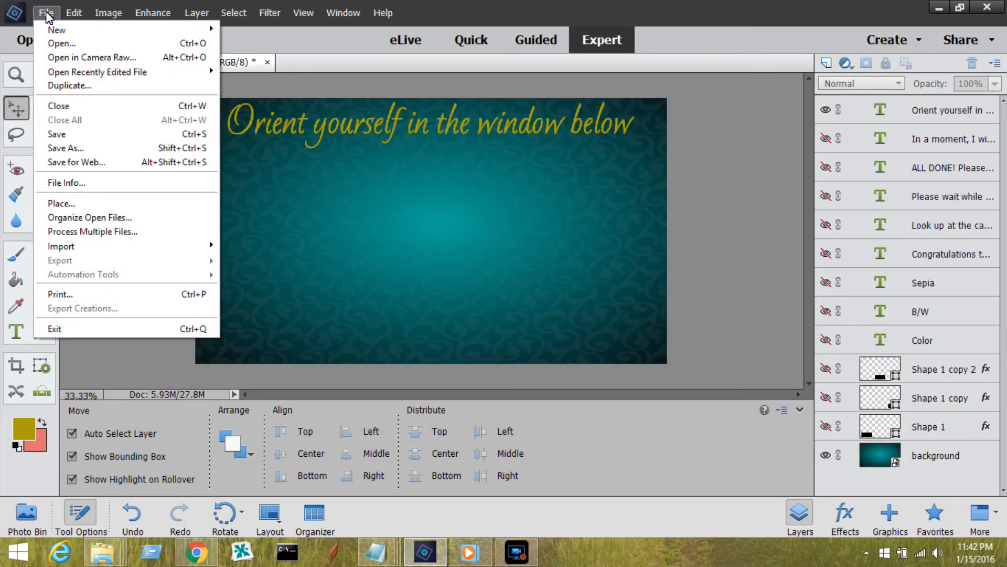
{"action": "left_click", "coordinate": [74, 149]}
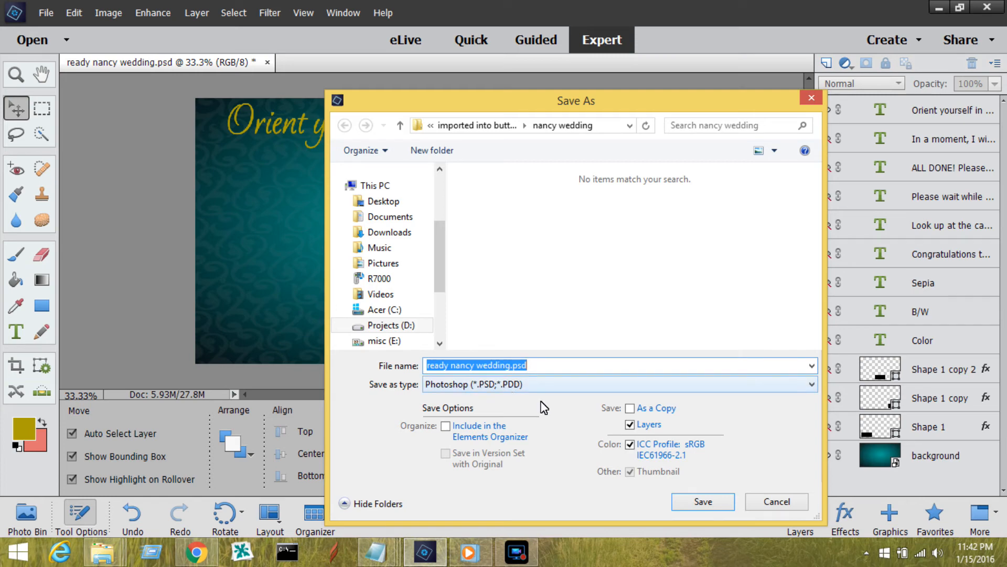
{"action": "left_click", "coordinate": [703, 502]}
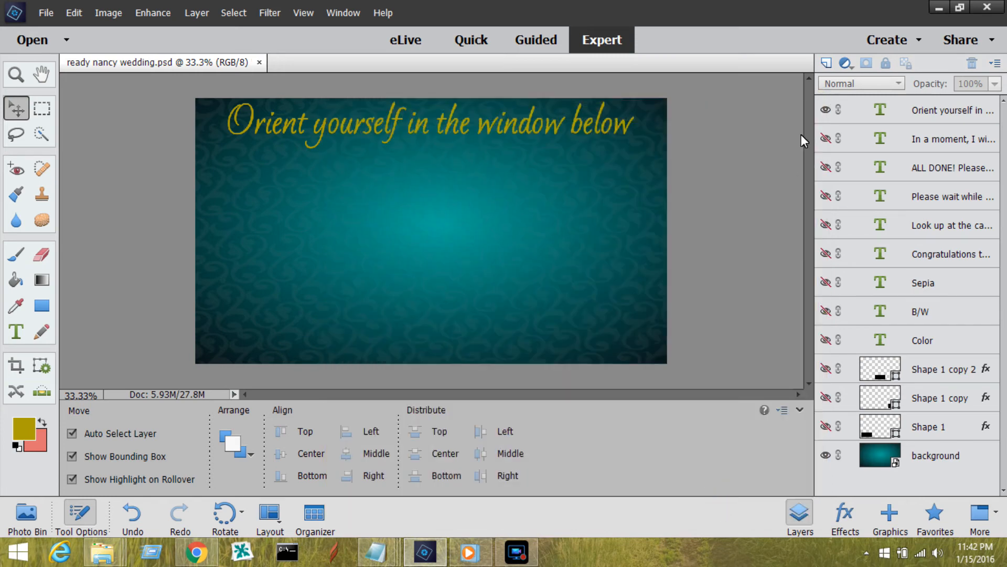
Switch to the wedding project folder in File Explorer and copy all its image files except the PSD
{"action": "left_click", "coordinate": [945, 11]}
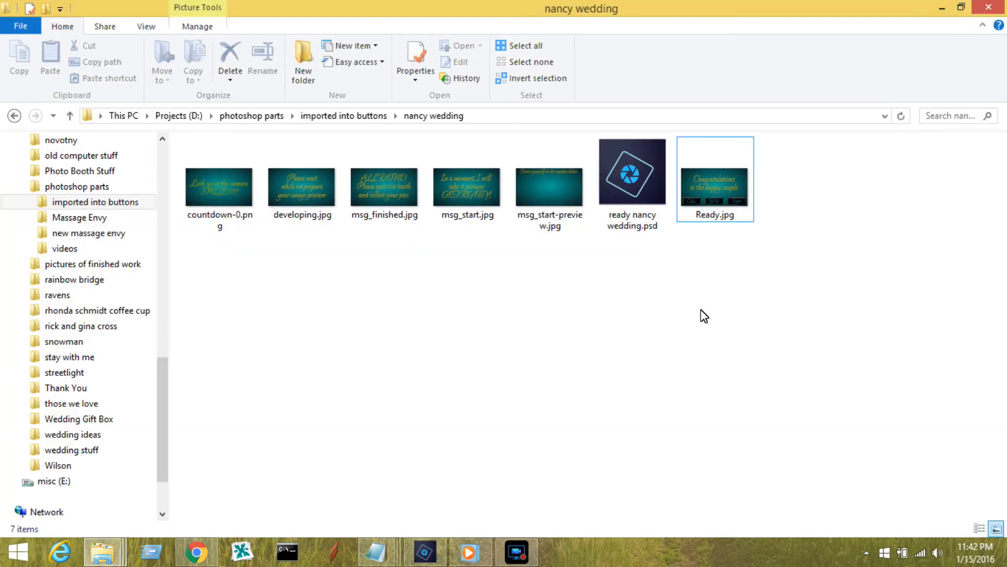
{"action": "key", "text": "ctrl+a"}
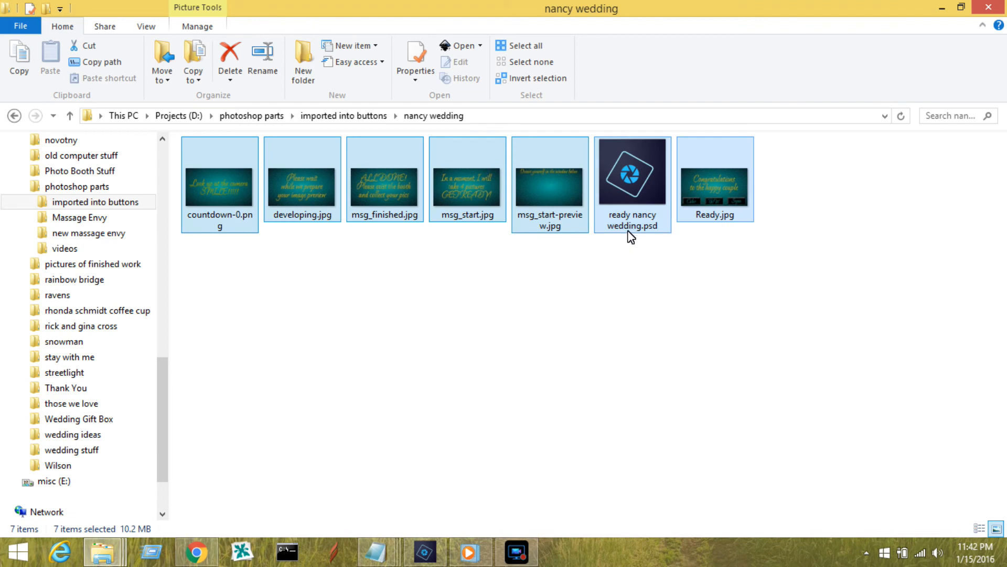
{"action": "left_click", "coordinate": [637, 202], "text": "ctrl"}
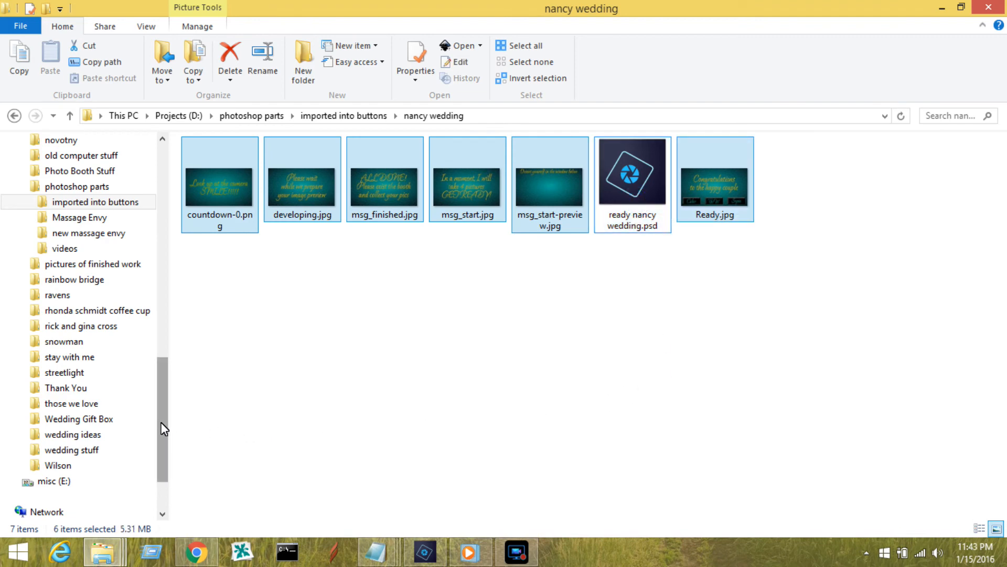
{"action": "key", "text": "ctrl+c"}
Paste the copied images into the wedding folder under Acer (C:) > Photoboof7 > assets, replacing the same-named files, and review the folder
{"action": "left_click_drag", "start_coordinate": [164, 429], "coordinate": [206, 235]}
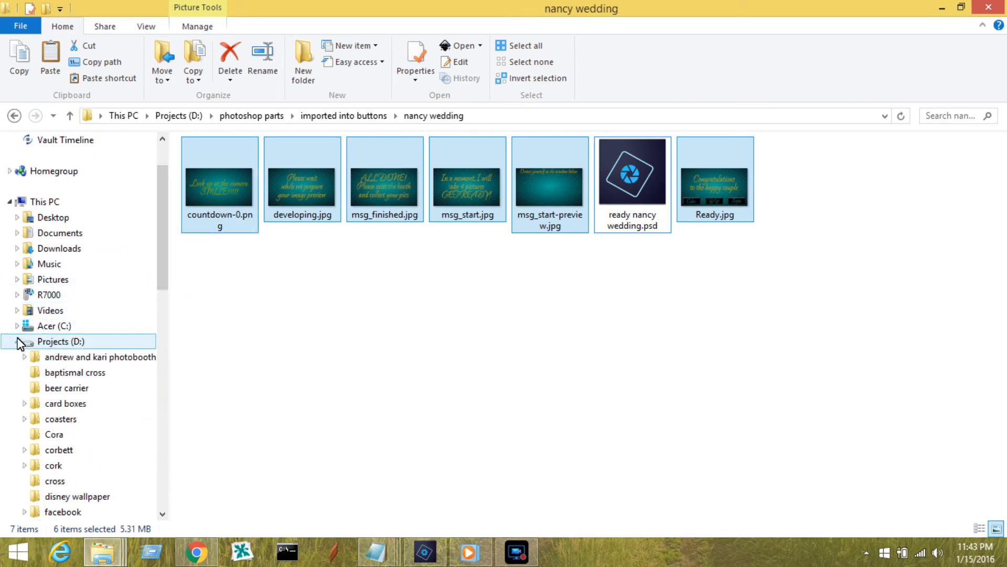
{"action": "left_click", "coordinate": [17, 325]}
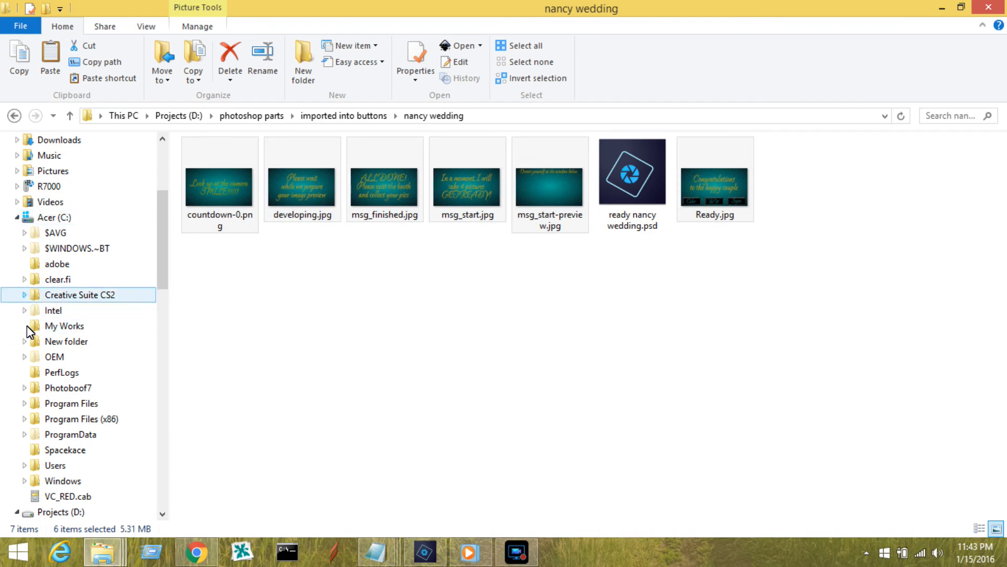
{"action": "left_click", "coordinate": [23, 388]}
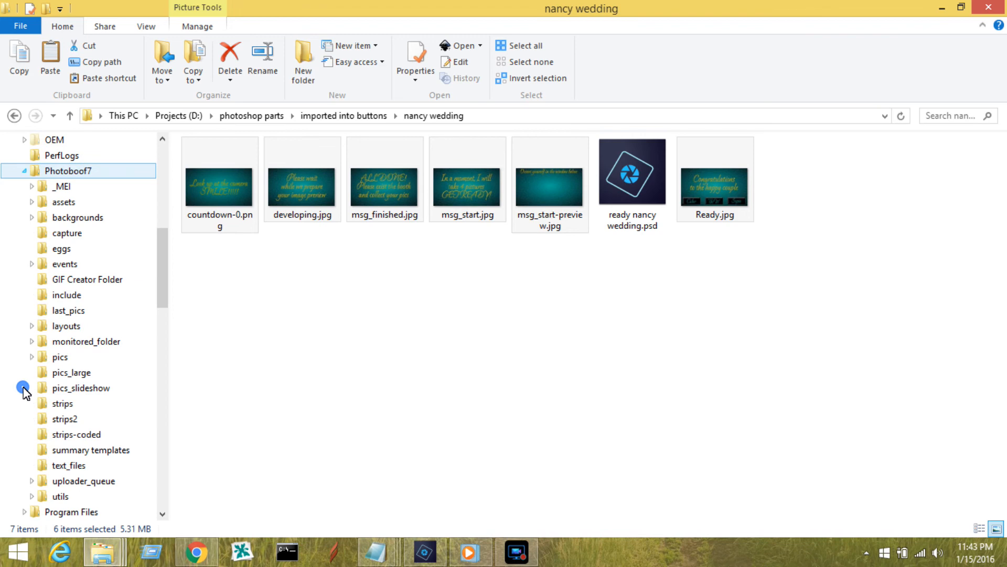
{"action": "left_click", "coordinate": [31, 204]}
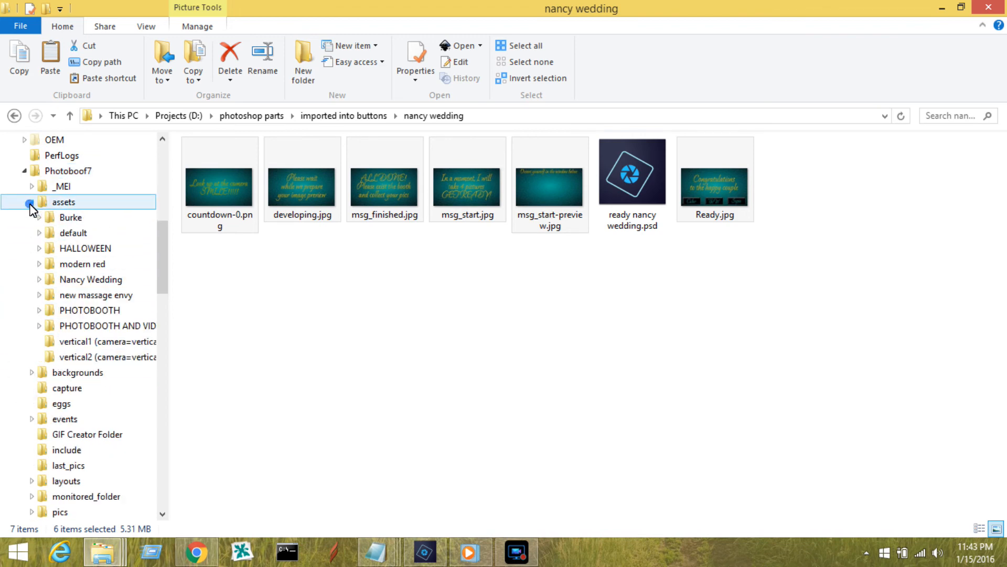
{"action": "left_click", "coordinate": [111, 281]}
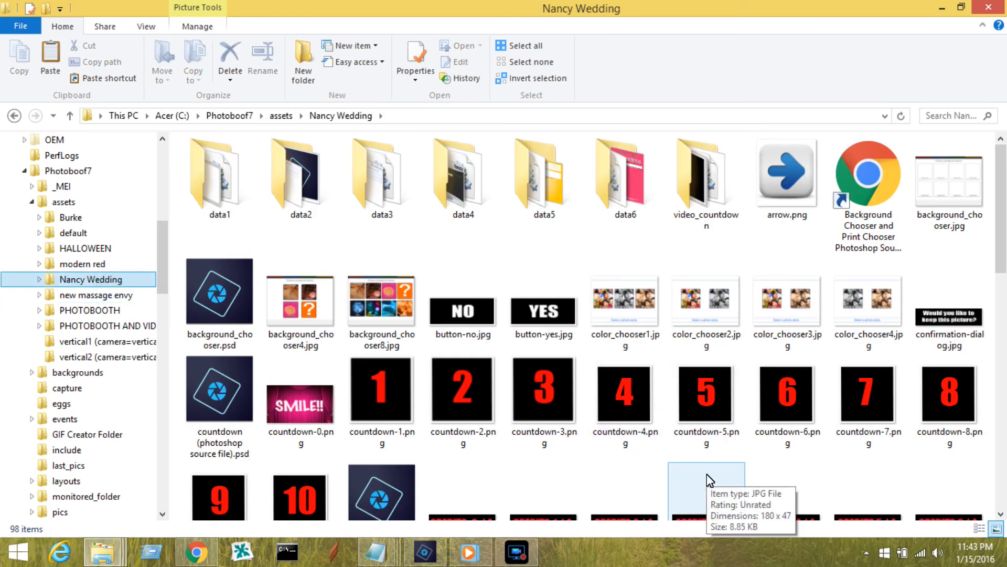
{"action": "key", "text": "ctrl+v"}
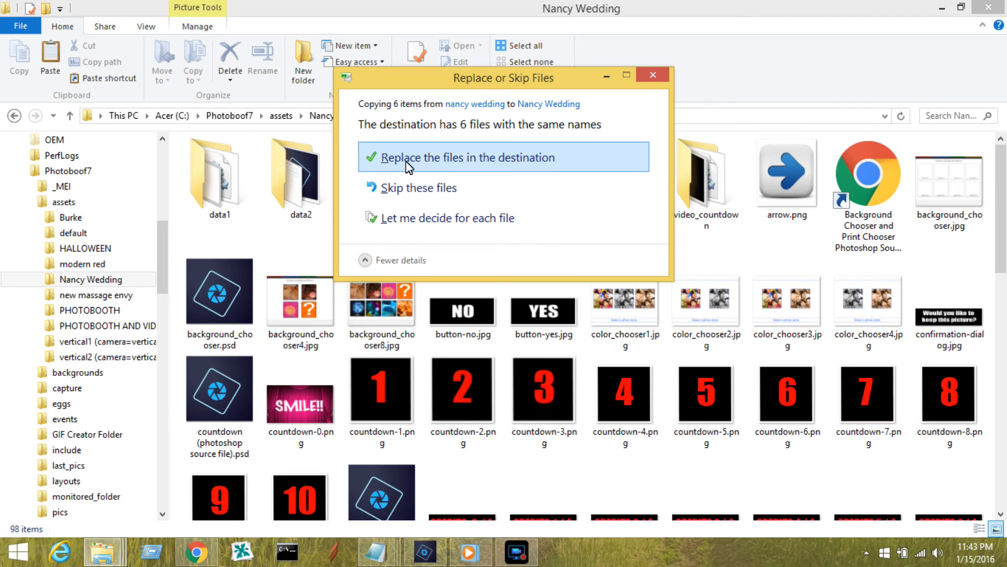
{"action": "left_click", "coordinate": [461, 160]}
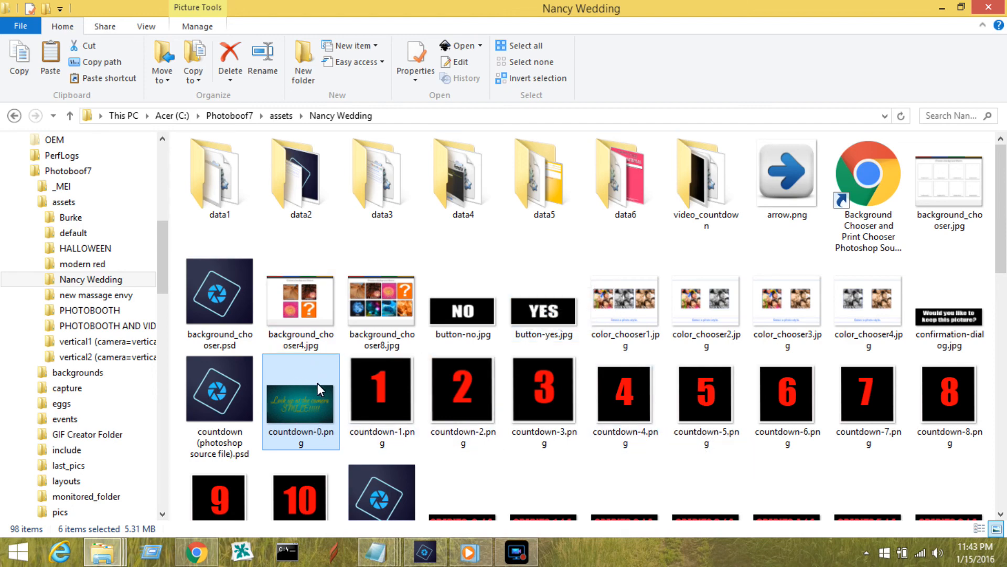
{"action": "scroll", "coordinate": [313, 386], "scroll_direction": "down", "scroll_amount": 5}
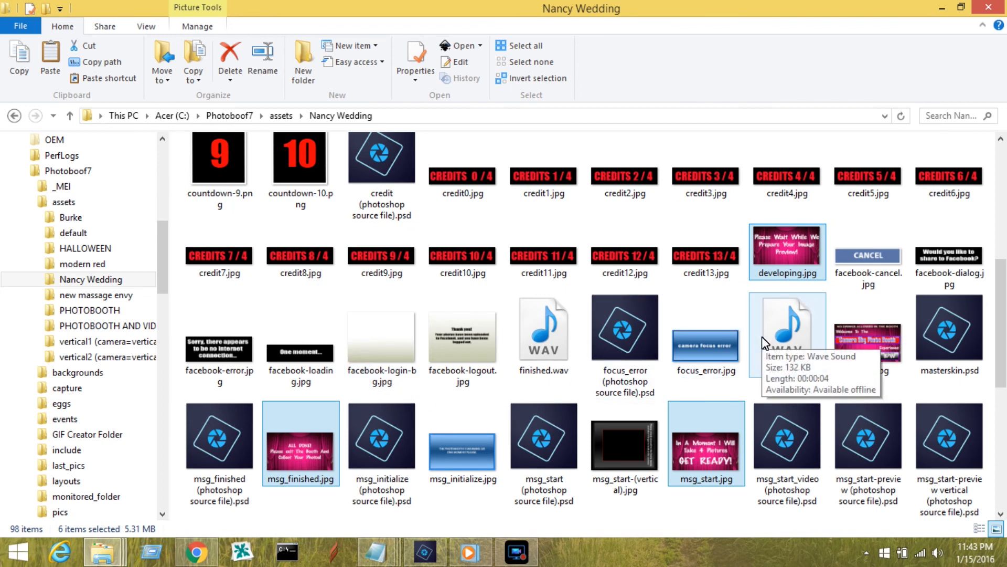
Look over the replaced images in the wedding assets folder and refresh the folder view to update their thumbnails
{"action": "scroll", "coordinate": [762, 335], "scroll_direction": "down", "scroll_amount": 3}
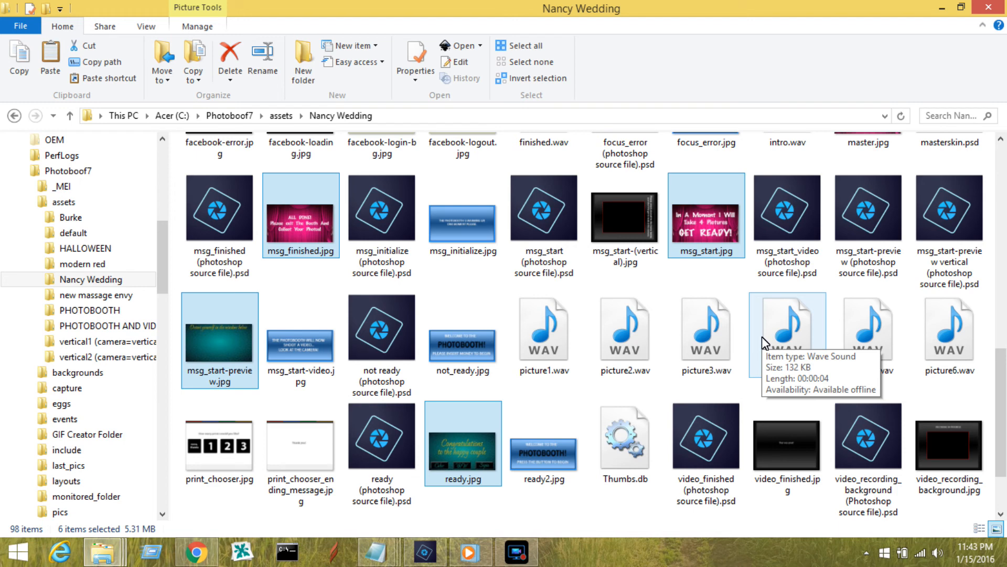
{"action": "scroll", "coordinate": [761, 336], "scroll_direction": "down", "scroll_amount": 2}
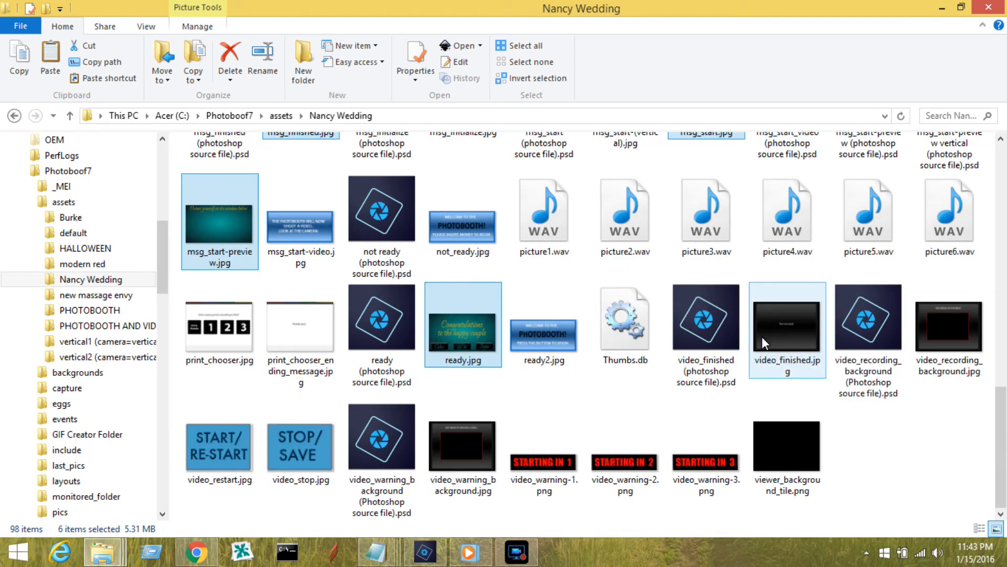
{"action": "scroll", "coordinate": [762, 337], "scroll_direction": "up", "scroll_amount": 3}
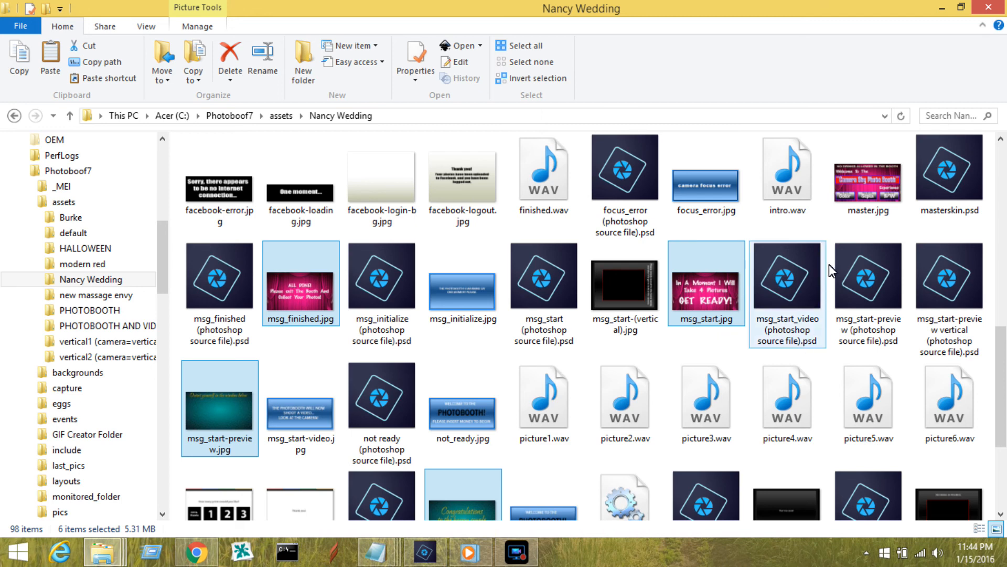
{"action": "right_click", "coordinate": [839, 233]}
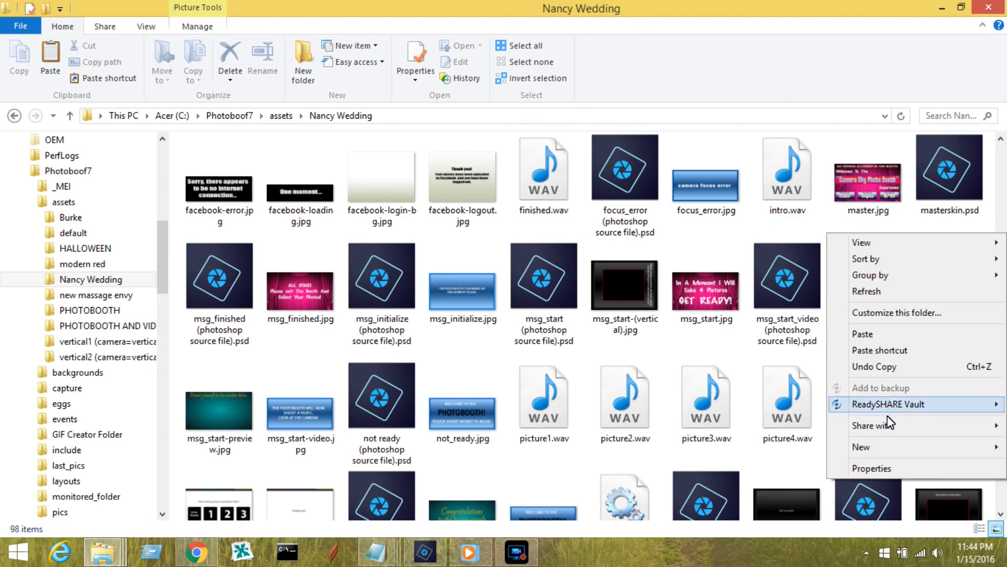
{"action": "left_click", "coordinate": [874, 293]}
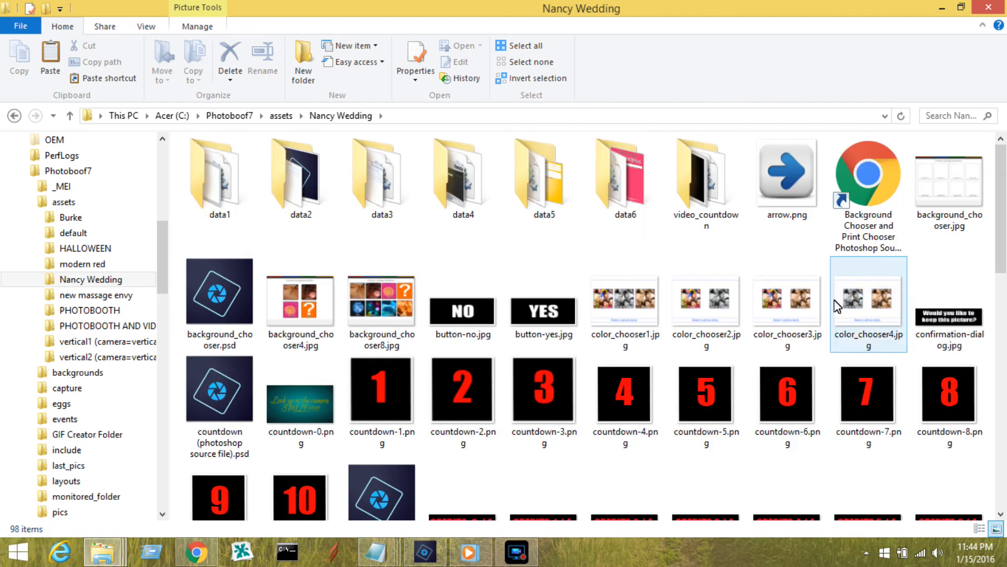
Check the refreshed thumbnails of the wedding message screens, including countdown-0, developing, msg_finished, msg_start, msg_start-preview and ready
{"action": "scroll", "coordinate": [593, 475], "scroll_direction": "down", "scroll_amount": 5}
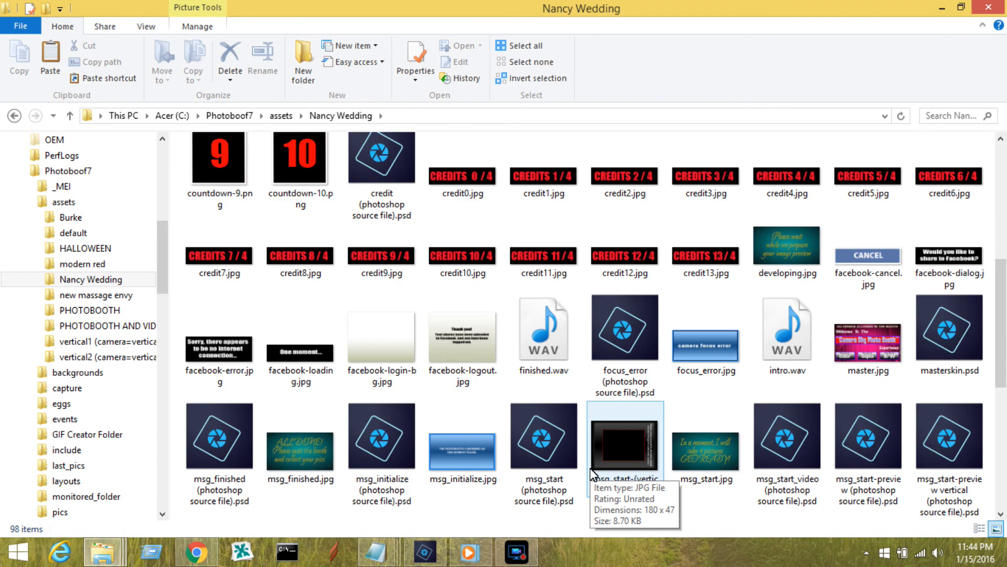
{"action": "scroll", "coordinate": [593, 474], "scroll_direction": "down", "scroll_amount": 3}
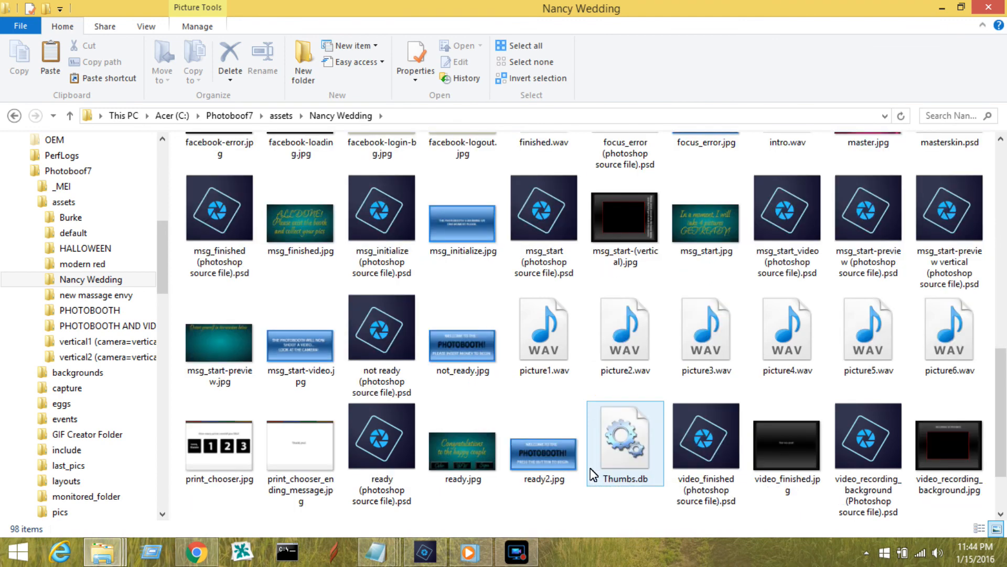
{"action": "scroll", "coordinate": [593, 474], "scroll_direction": "down", "scroll_amount": 2}
{"action": "scroll", "coordinate": [594, 475], "scroll_direction": "up", "scroll_amount": 10}
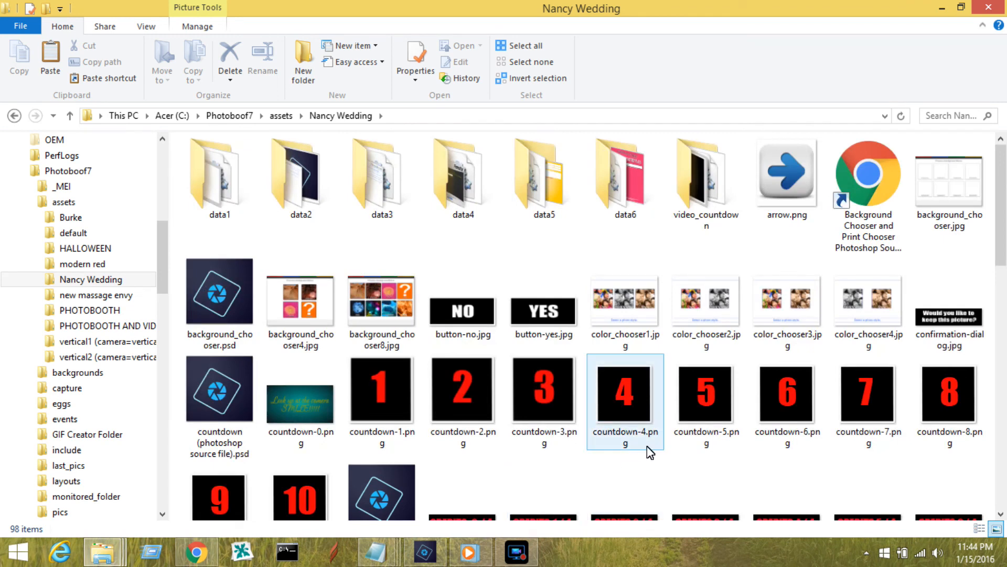
{"action": "scroll", "coordinate": [648, 451], "scroll_direction": "down", "scroll_amount": 2}
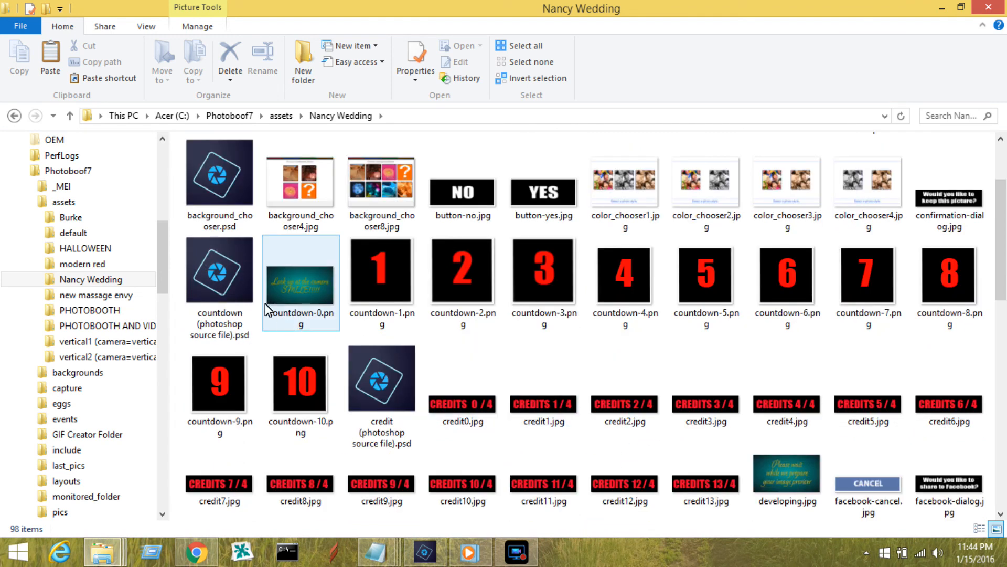
{"action": "scroll", "coordinate": [571, 350], "scroll_direction": "down", "scroll_amount": 8}
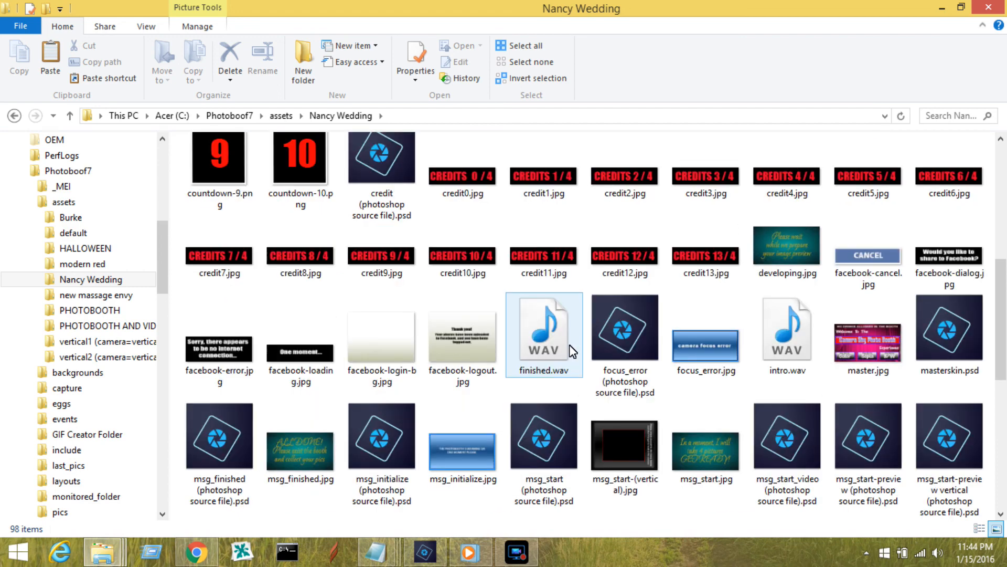
Delete the leftover master.jpg from the wedding assets folder
{"action": "scroll", "coordinate": [571, 350], "scroll_direction": "up", "scroll_amount": 2}
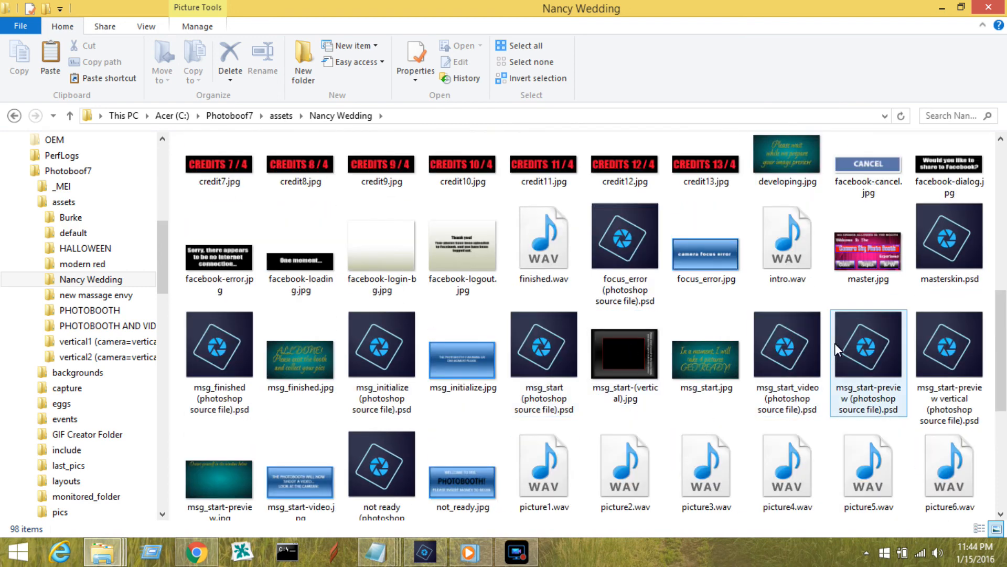
{"action": "left_click", "coordinate": [858, 266]}
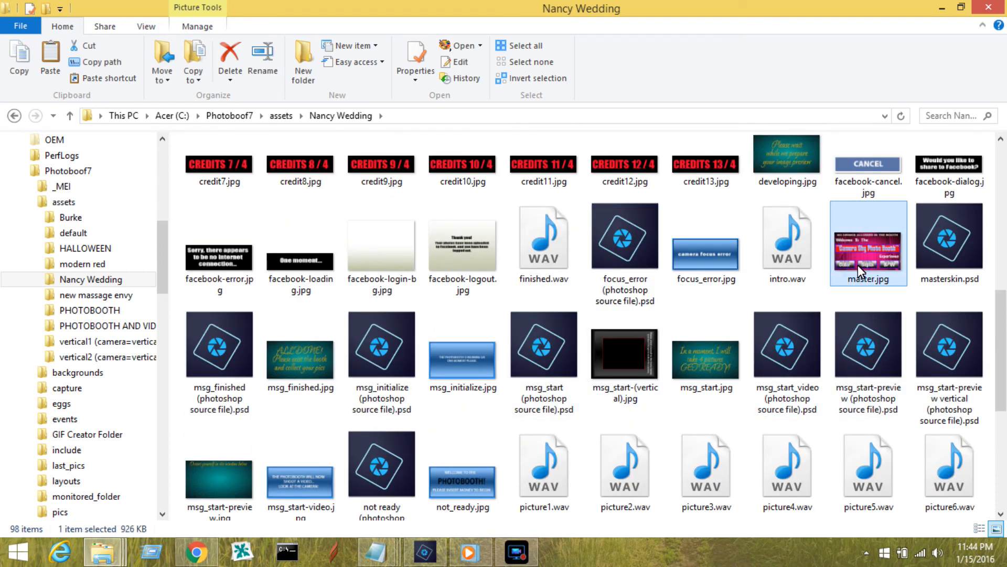
{"action": "right_click", "coordinate": [858, 265]}
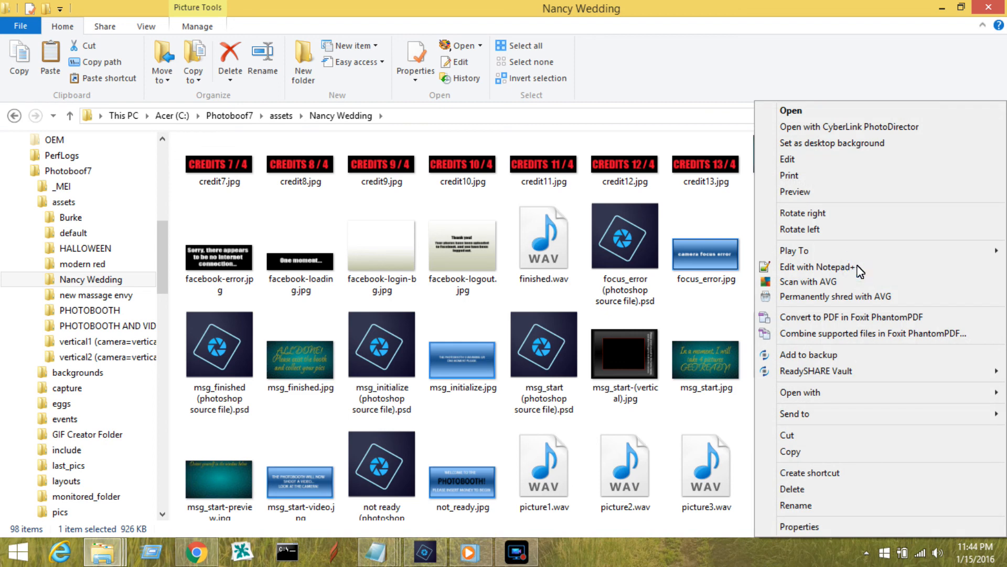
{"action": "left_click", "coordinate": [806, 490]}
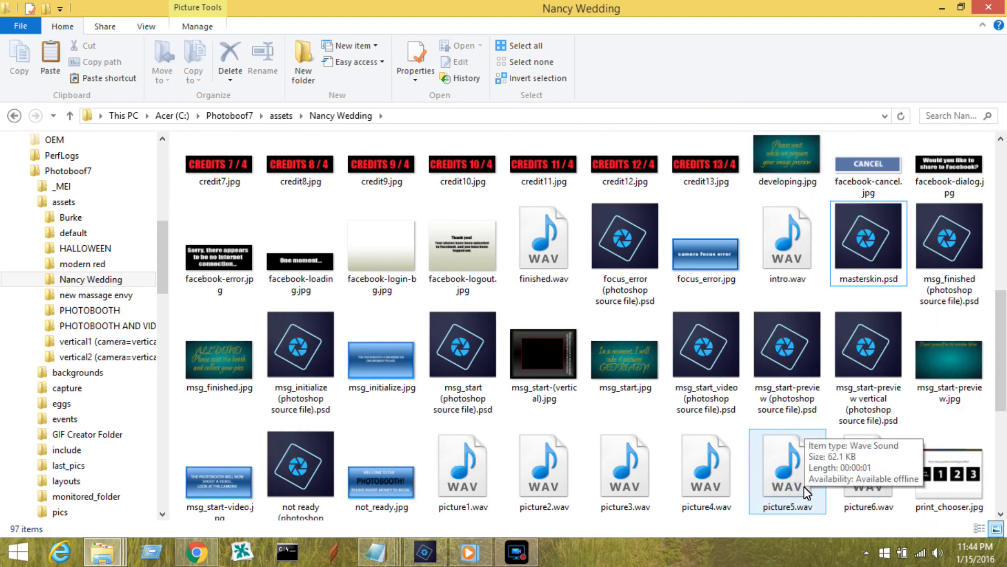